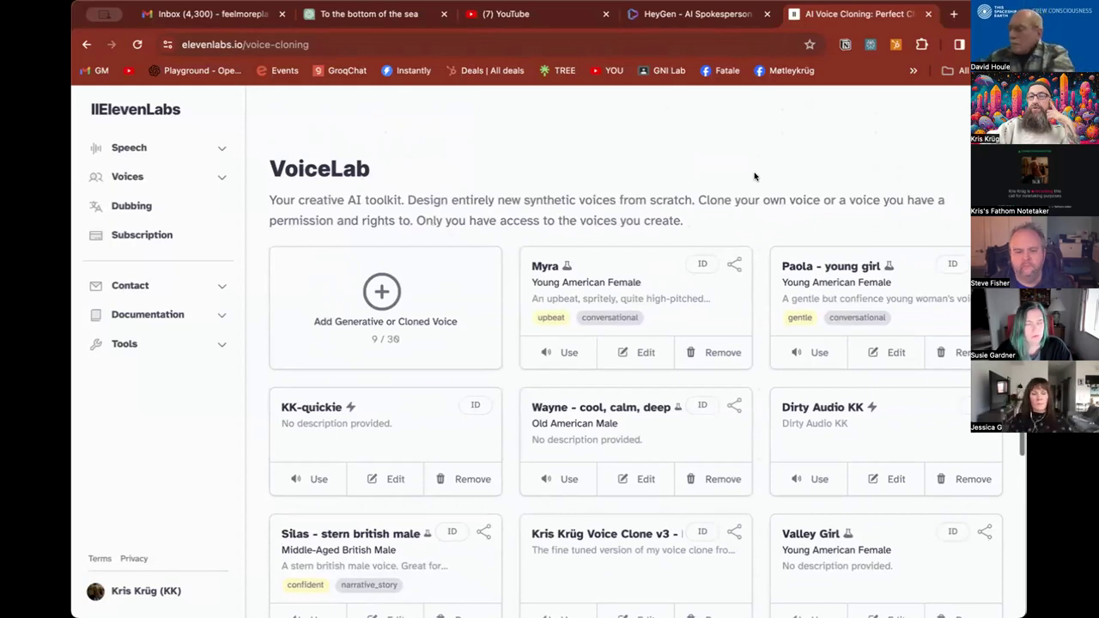
Step: Browse the VoiceLab voices and open the fine-tuned v3 voice clone for use in Speech Synthesis
scroll(755, 176, down, 3)
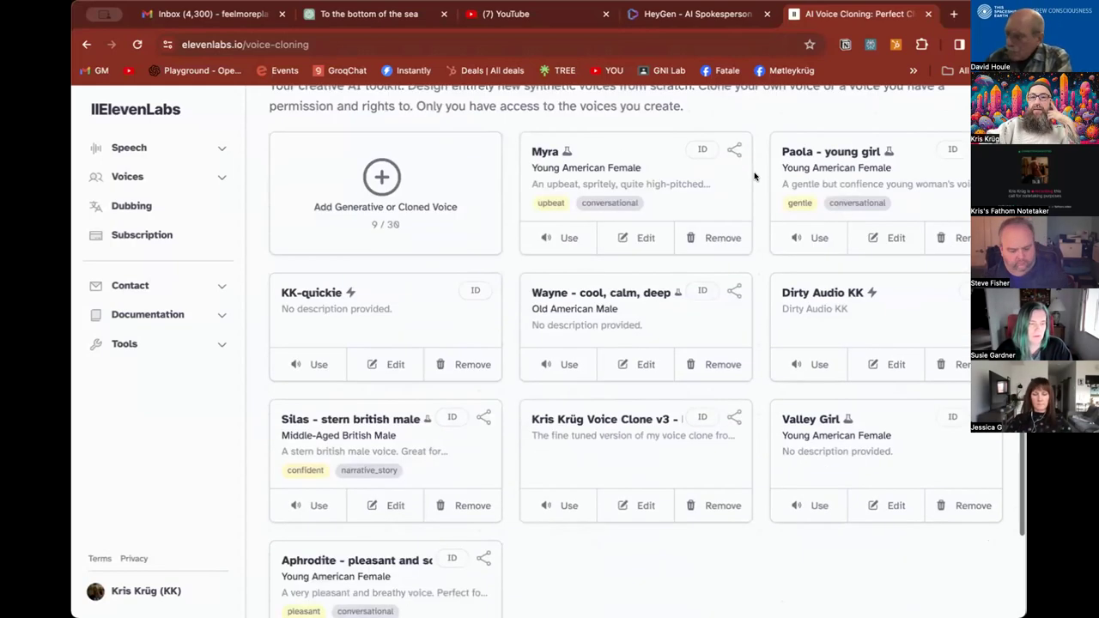
scroll(755, 176, down, 1)
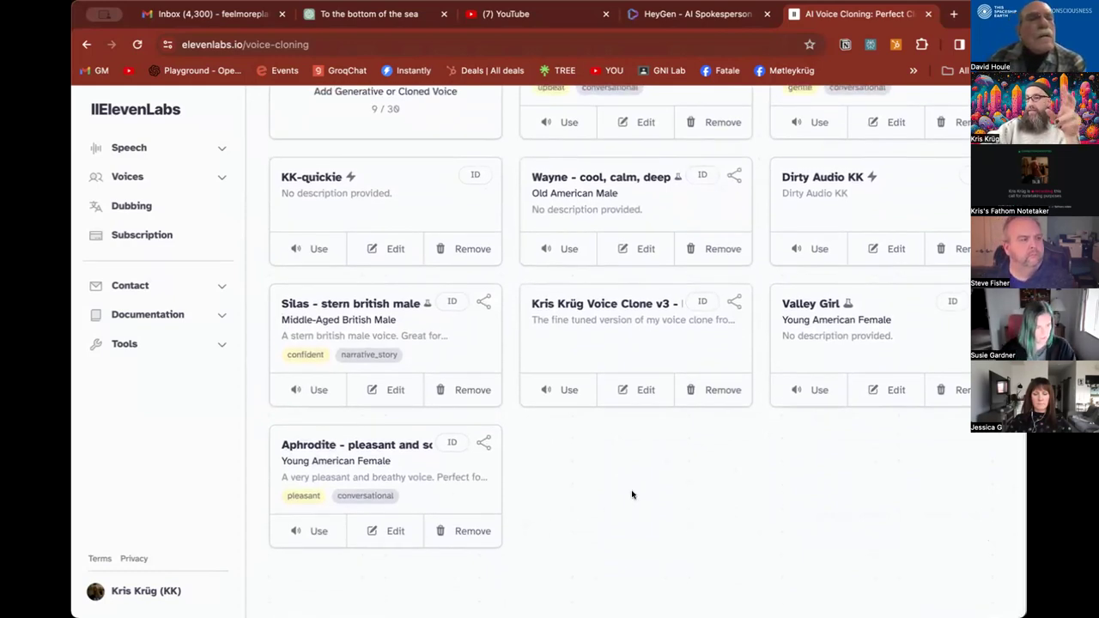
scroll(632, 495, up, 1)
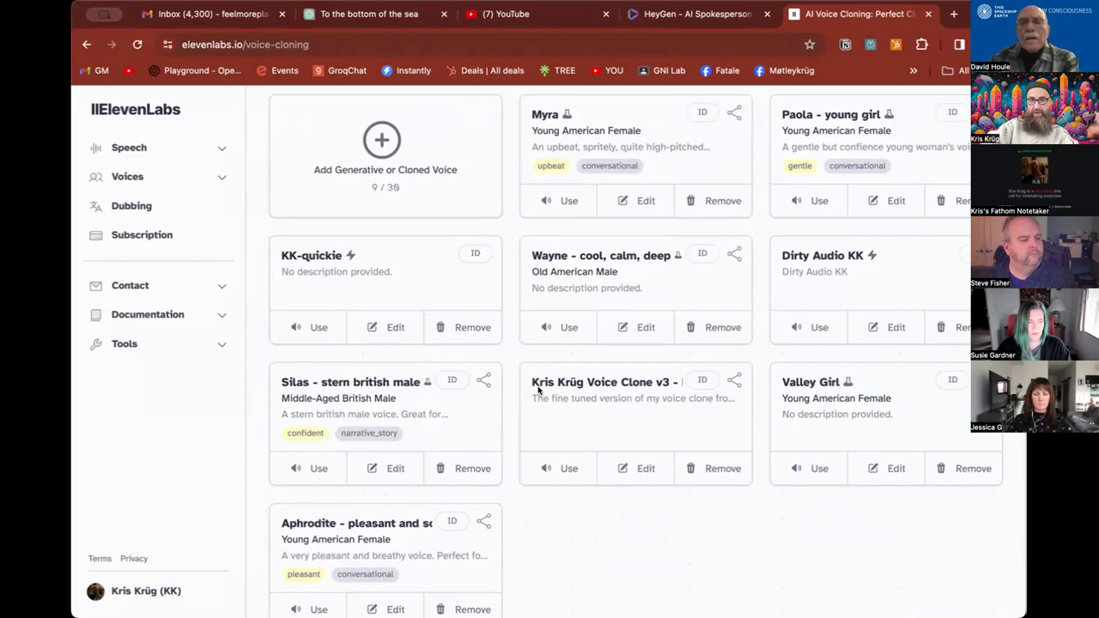
scroll(606, 392, up, 1)
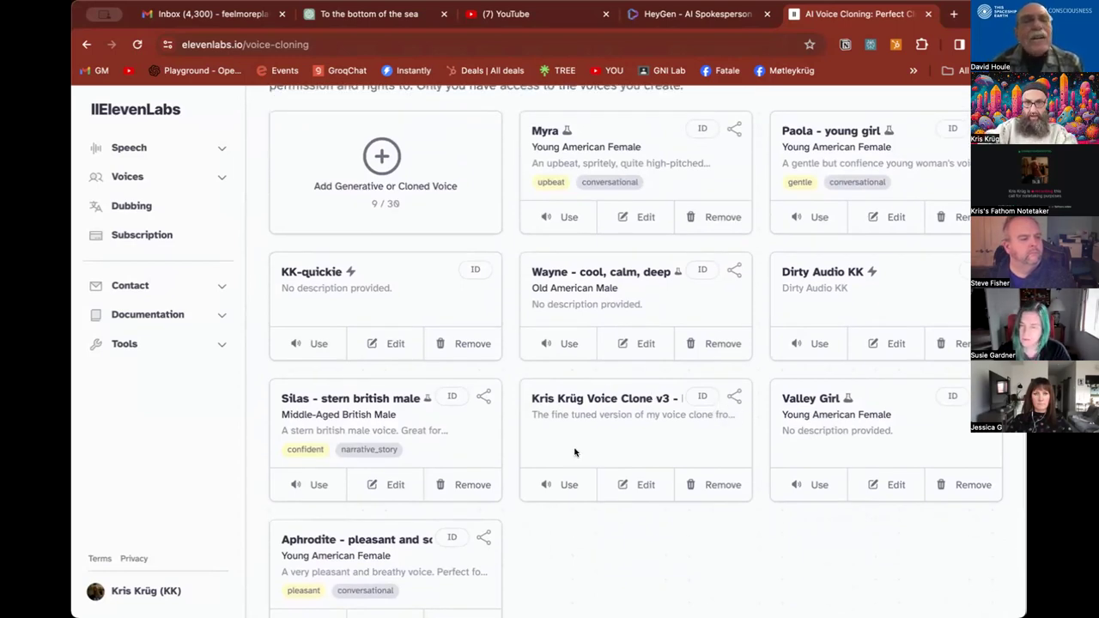
click(563, 485)
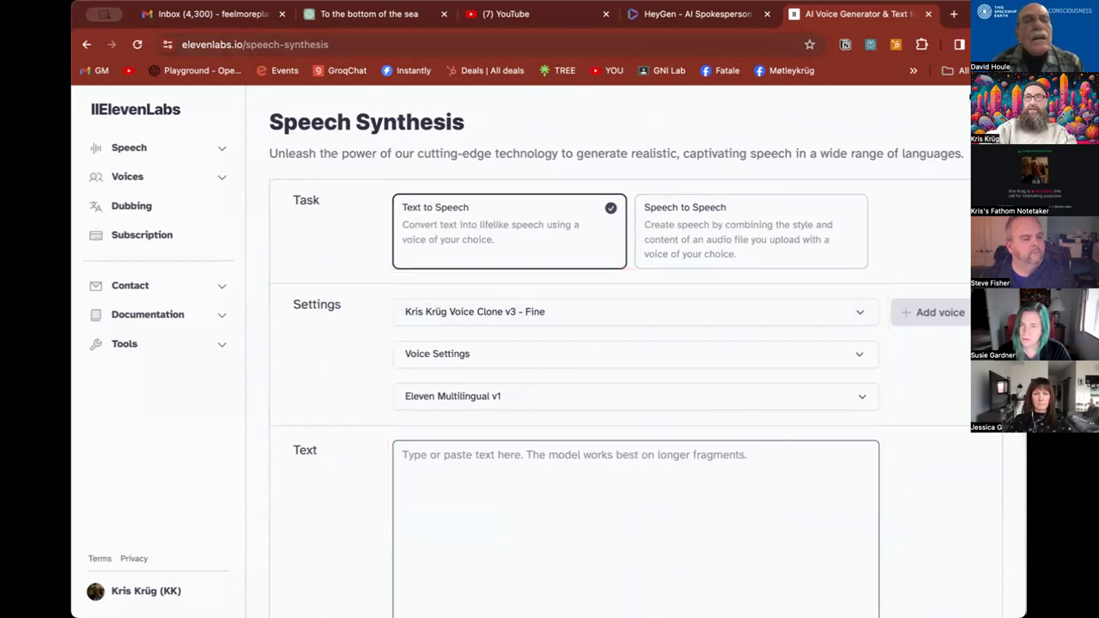
Step: Change the speech synthesis voice to the generated Valley Girl voice and expand its voice settings
click(631, 314)
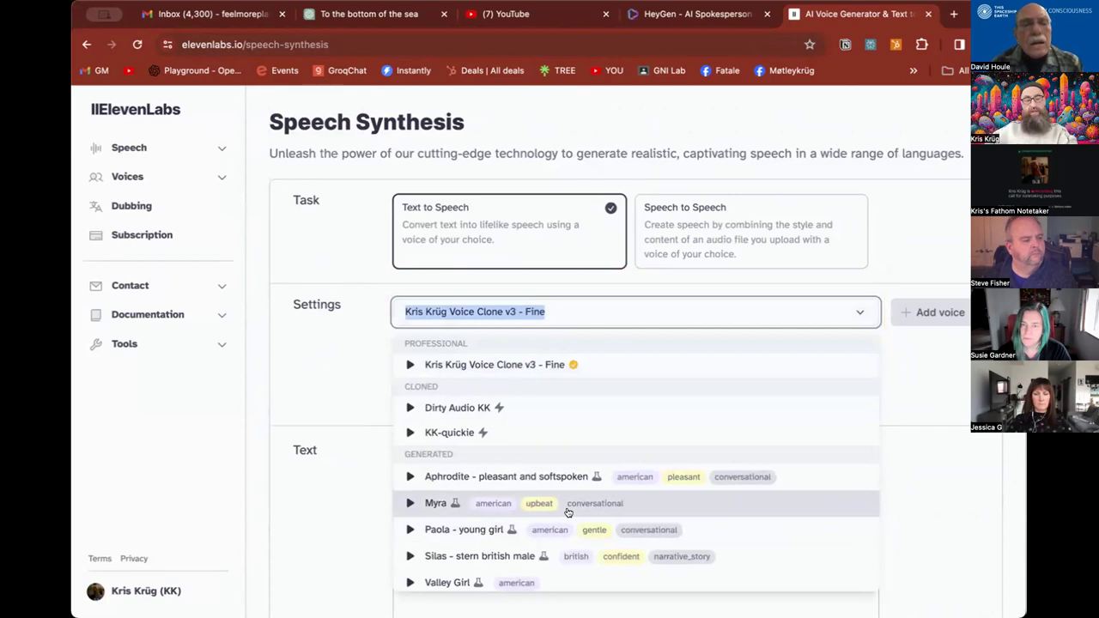
scroll(567, 513, down, 2)
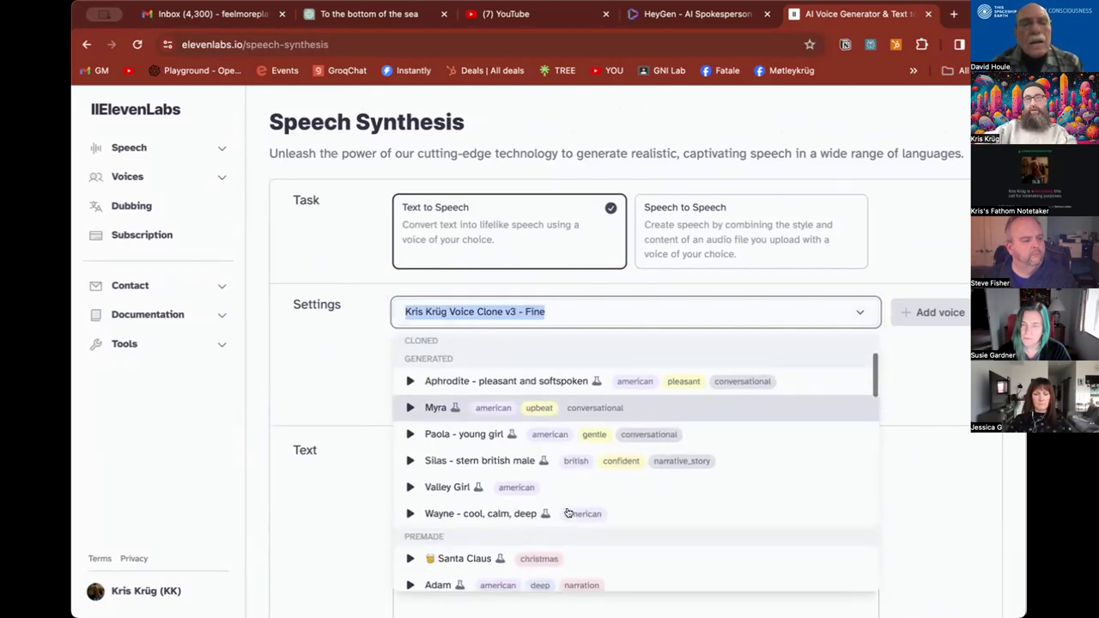
click(517, 485)
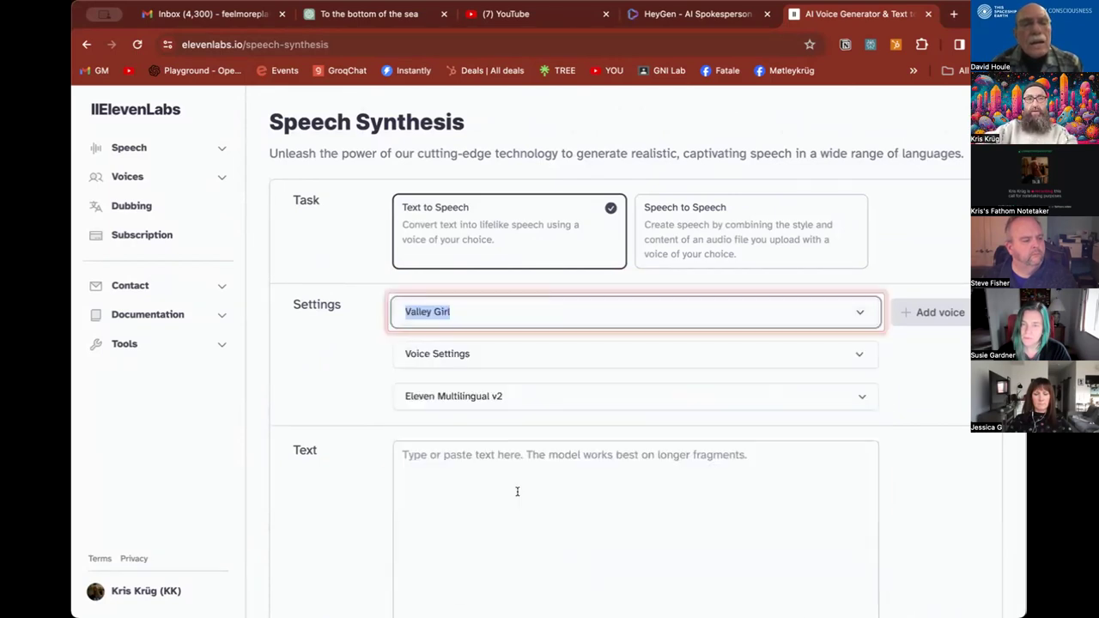
click(511, 362)
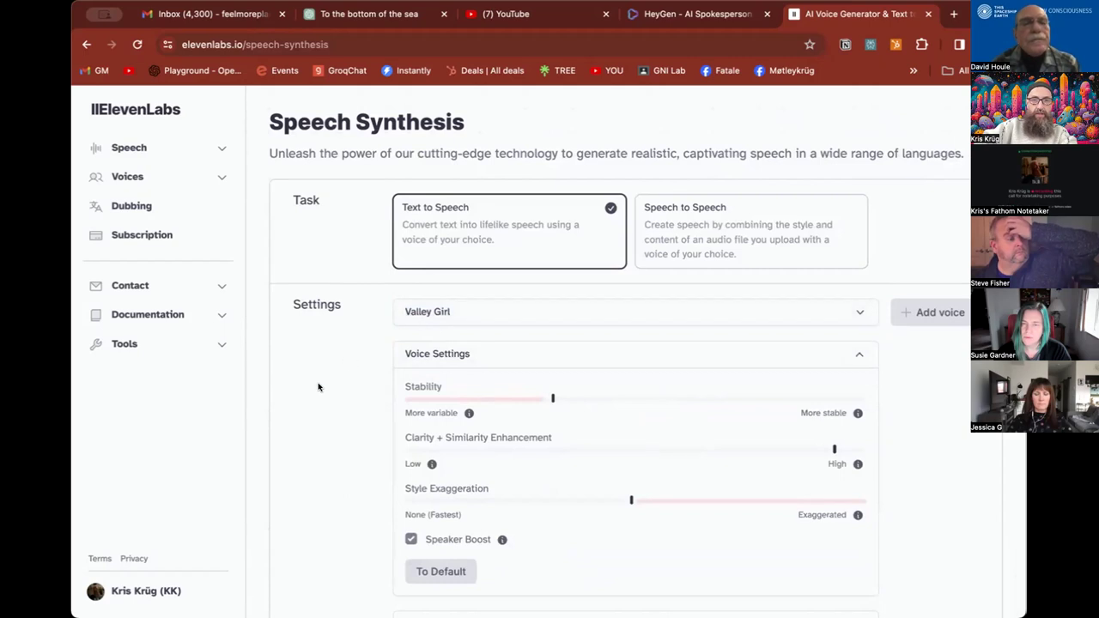
Step: Switch the task to Speech to Speech and bring up the audio input area
click(670, 257)
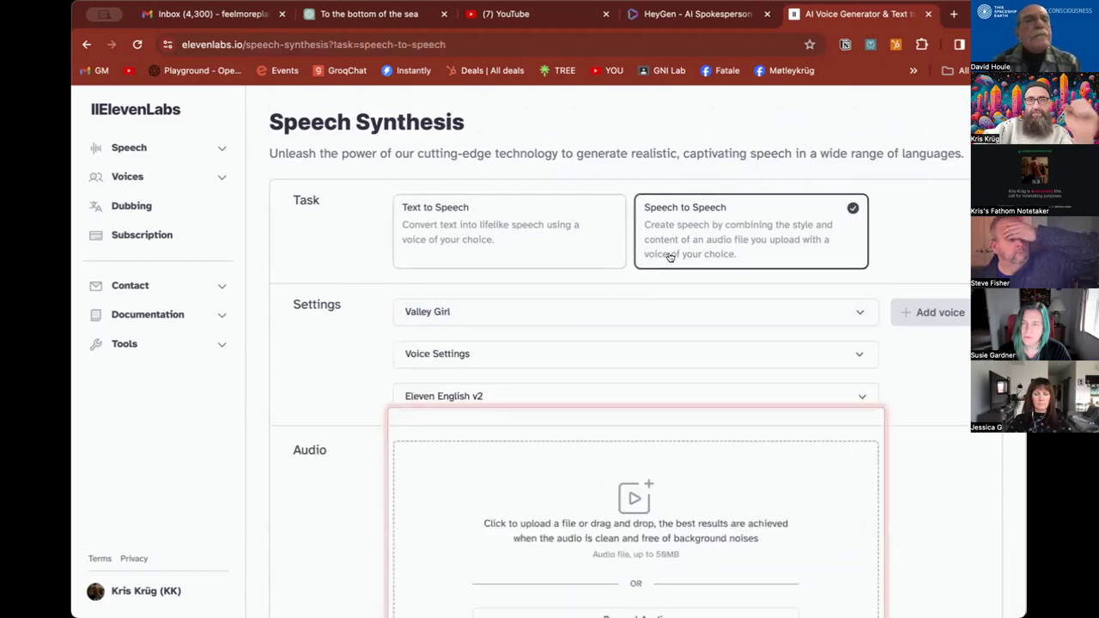
scroll(670, 432, down, 3)
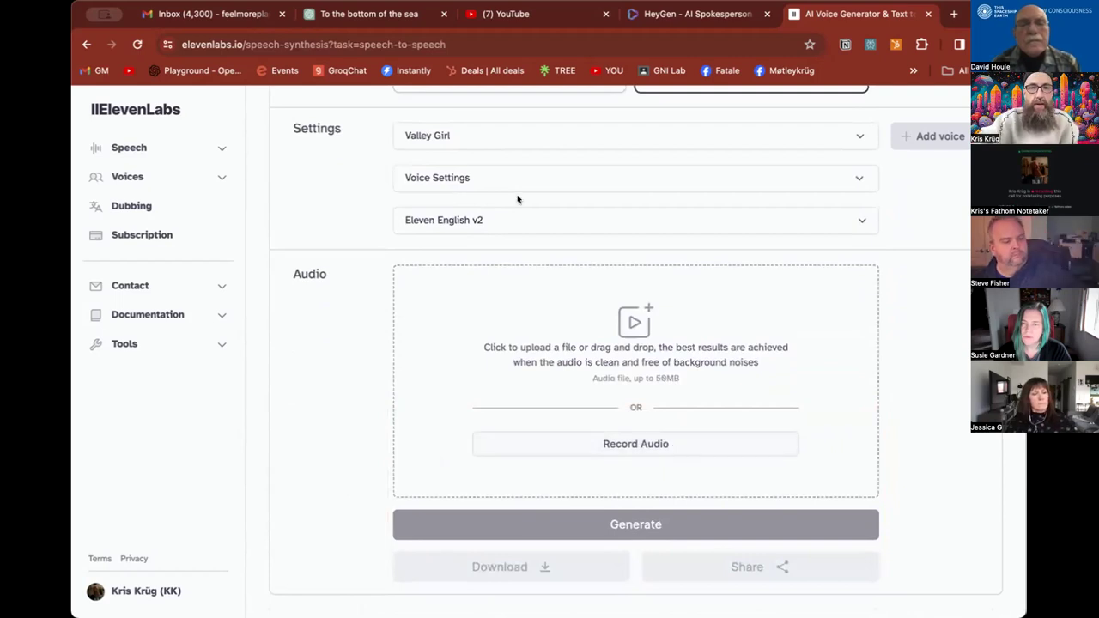
scroll(509, 155, up, 2)
scroll(573, 359, down, 2)
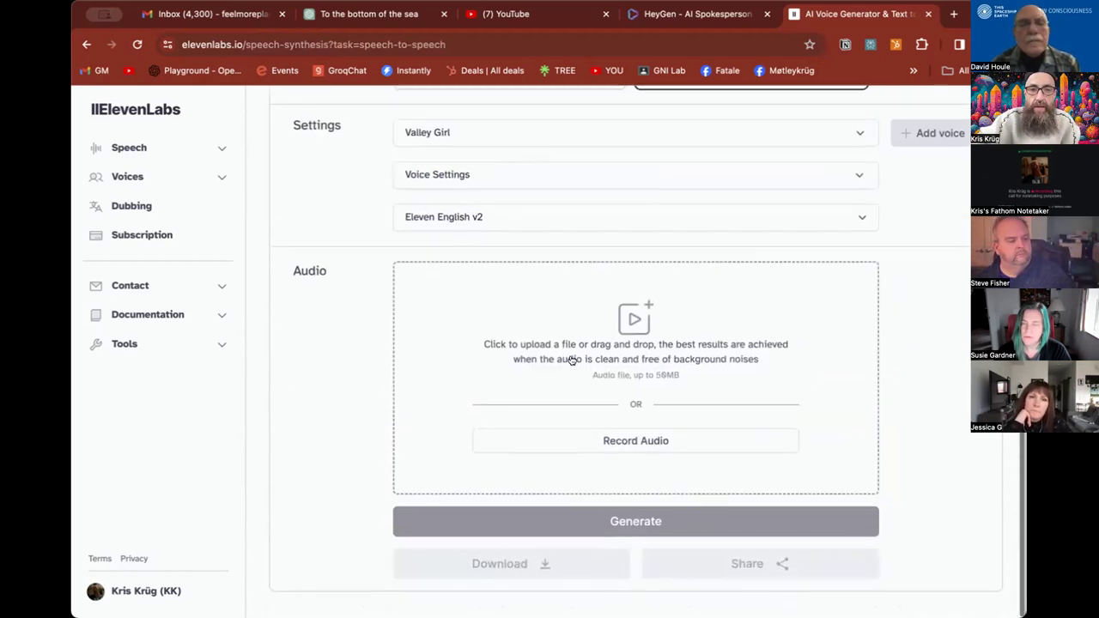
Step: Record an audio clip of about 6 seconds and generate it in the Valley Girl voice
click(602, 444)
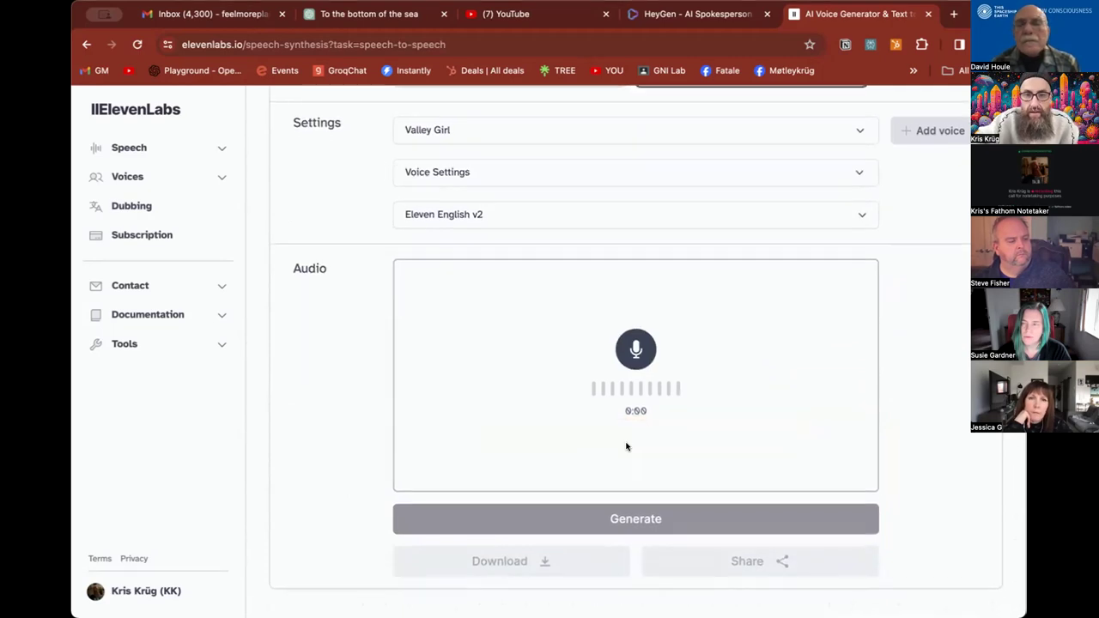
click(634, 347)
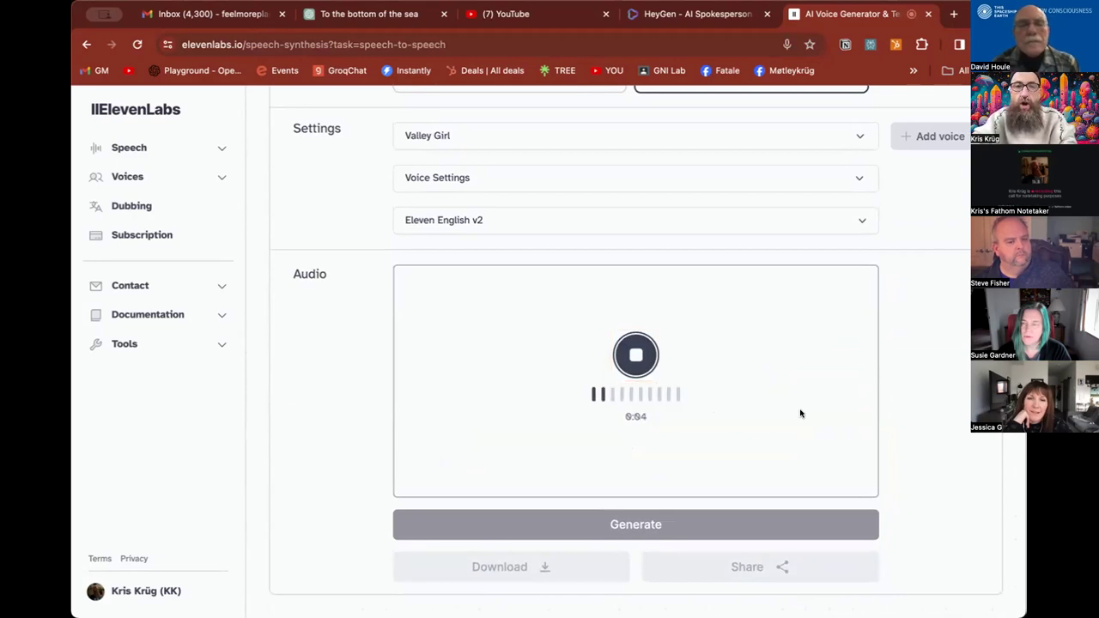
click(636, 354)
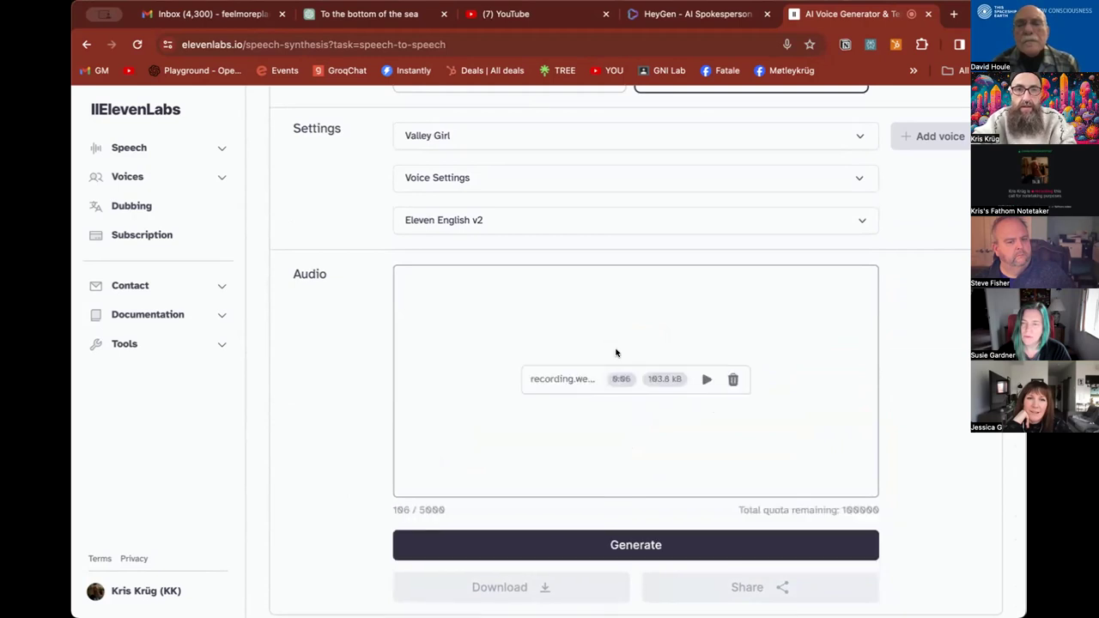
click(692, 546)
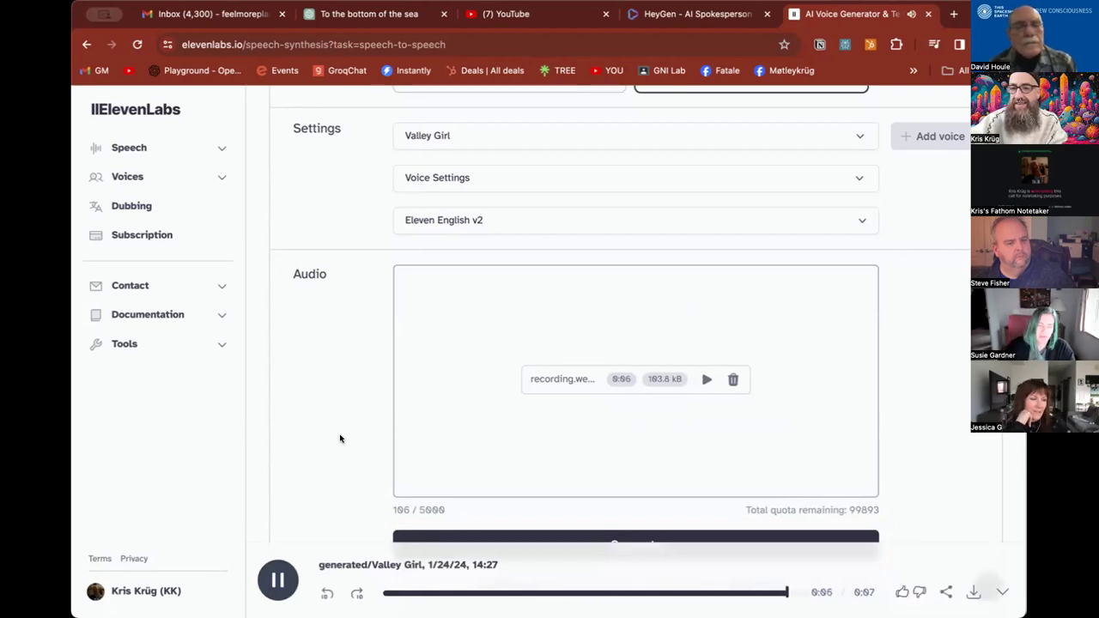
Step: Switch the task back to Text to Speech and enter the text "Hey there let's try cloning of our voices."
scroll(463, 191, up, 3)
click(466, 228)
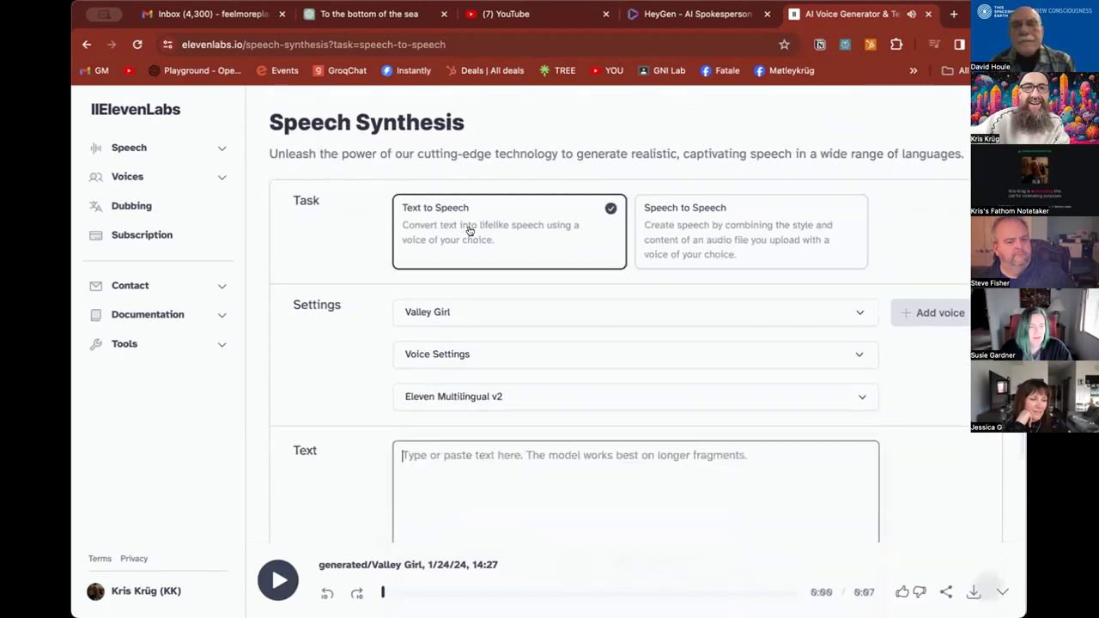
click(611, 475)
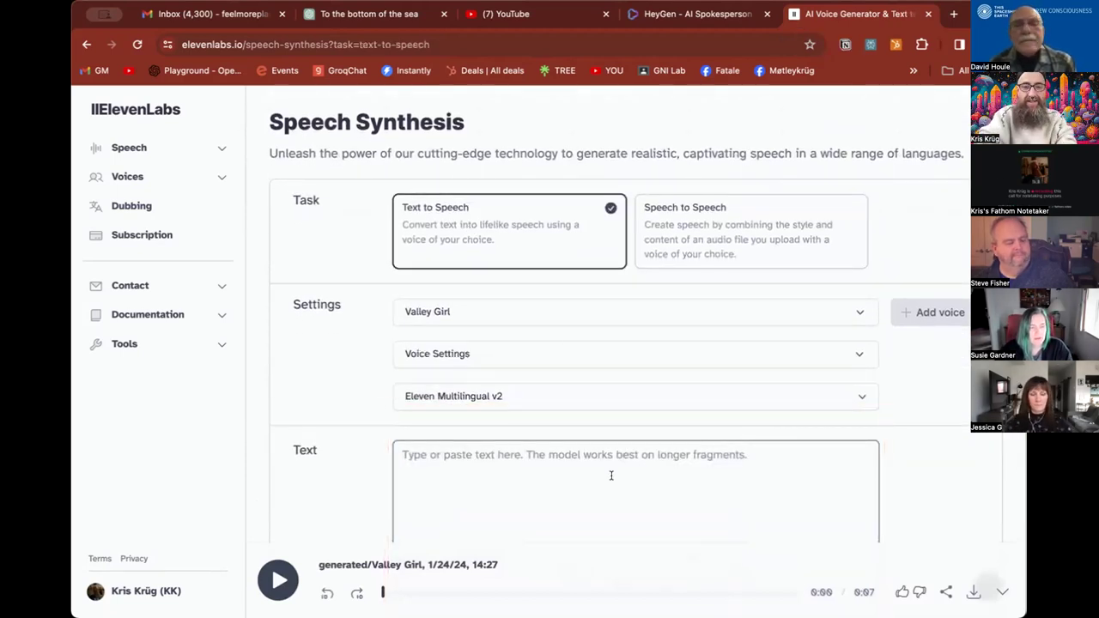
text(Hey there let's try cloning of our voices.)
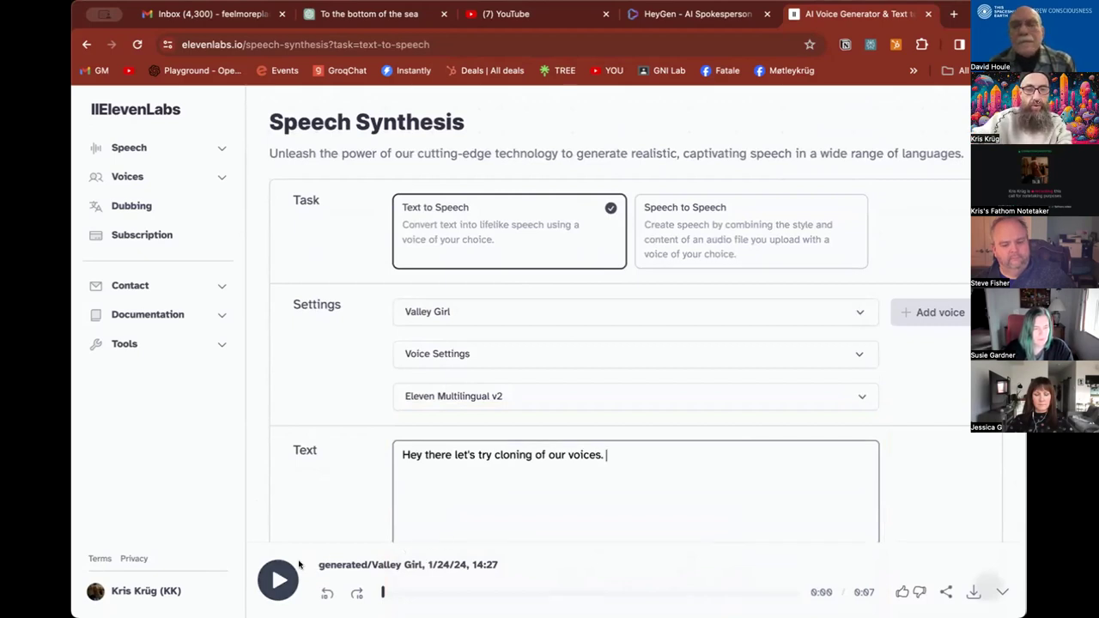
Step: Play part of the previously generated Valley Girl clip and pause it
click(280, 580)
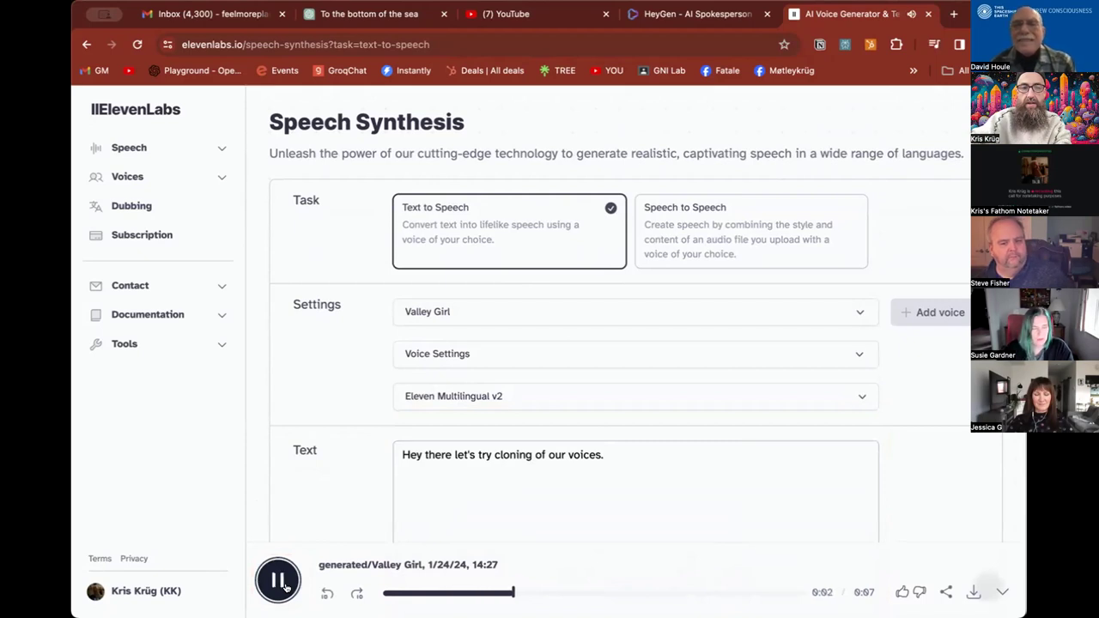
click(280, 582)
scroll(593, 423, down, 3)
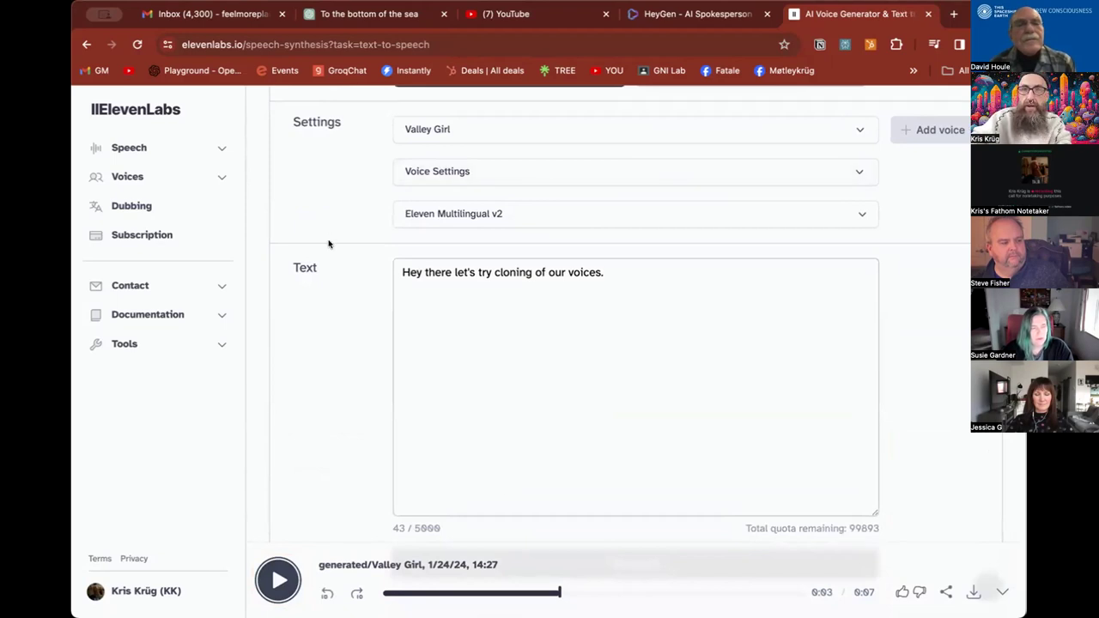
Step: Copy the entered sentence, reload the Speech Synthesis page and paste the sentence back as the text
scroll(329, 245, up, 2)
click(633, 435)
key(ctrl+a)
key(ctrl+c)
key(BackSpace)
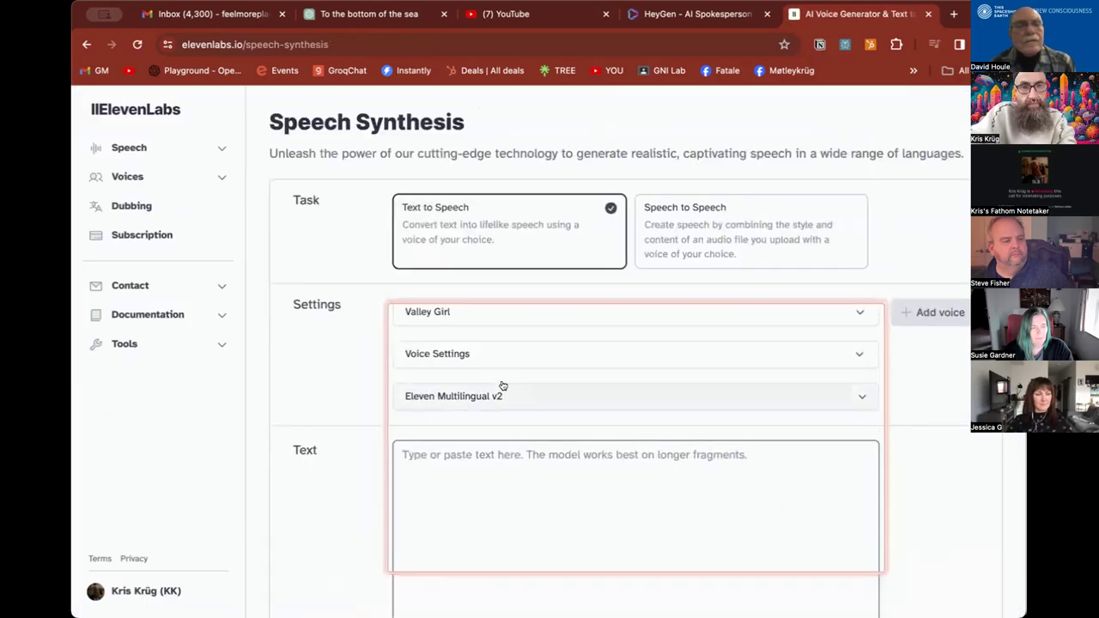
key(ctrl+v)
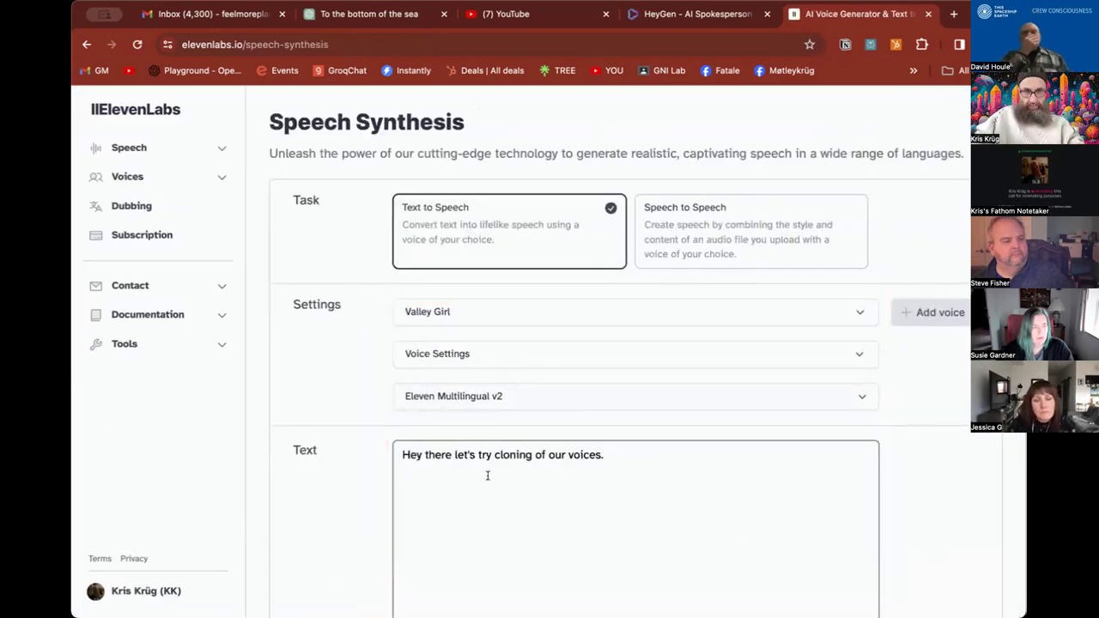
Step: Raise the Valley Girl voice's stability well toward More stable and lower its style exaggeration close to None
click(503, 363)
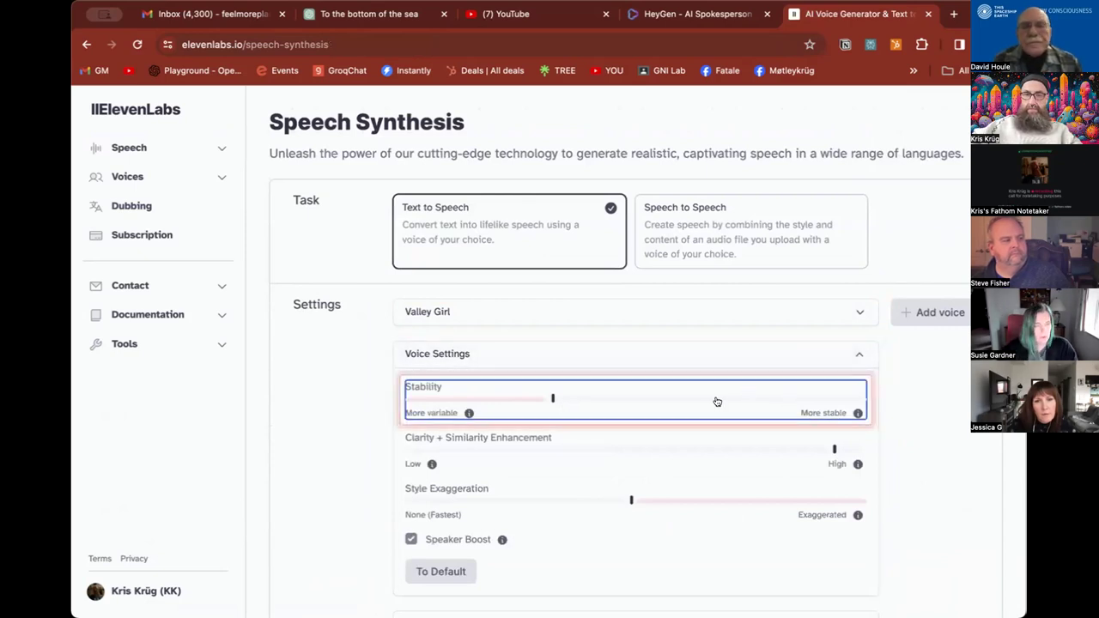
click(768, 399)
click(463, 500)
Step: Generate the sentence as speech with the adjusted Valley Girl voice
scroll(549, 555, down, 2)
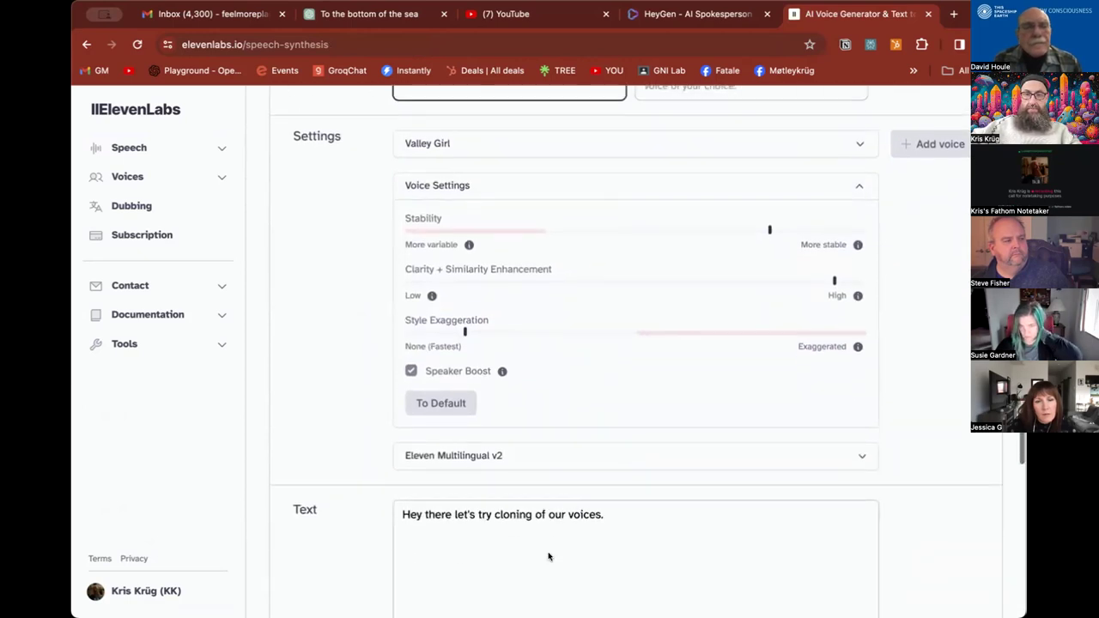
scroll(549, 557, down, 3)
click(643, 533)
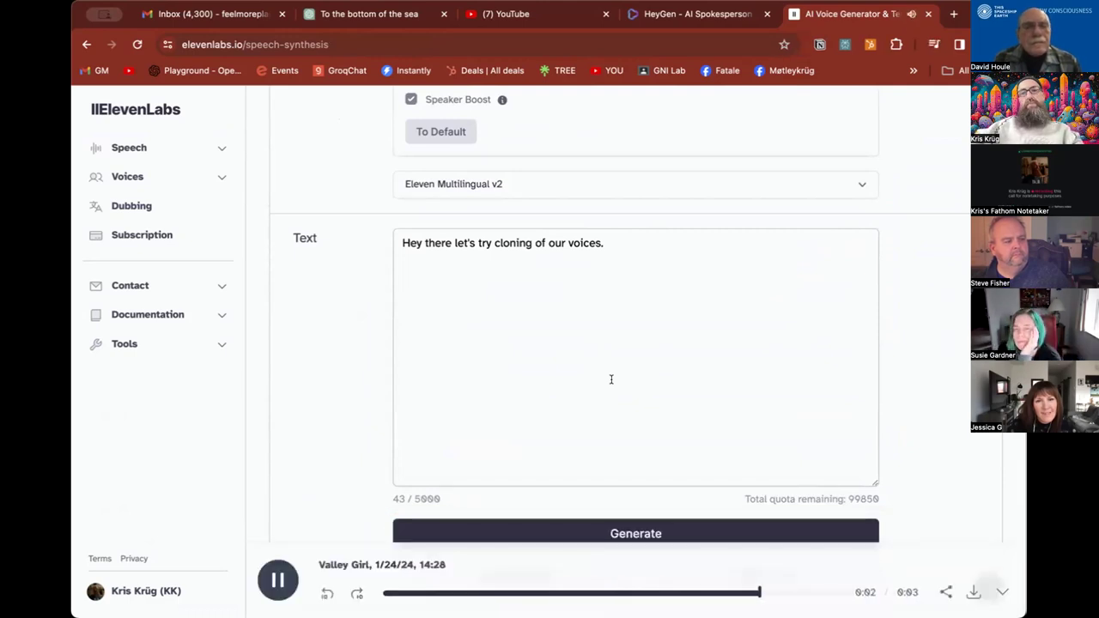
Step: Change the voice to the professional fine-tuned v3 clone and generate the same sentence with it
scroll(612, 380, up, 5)
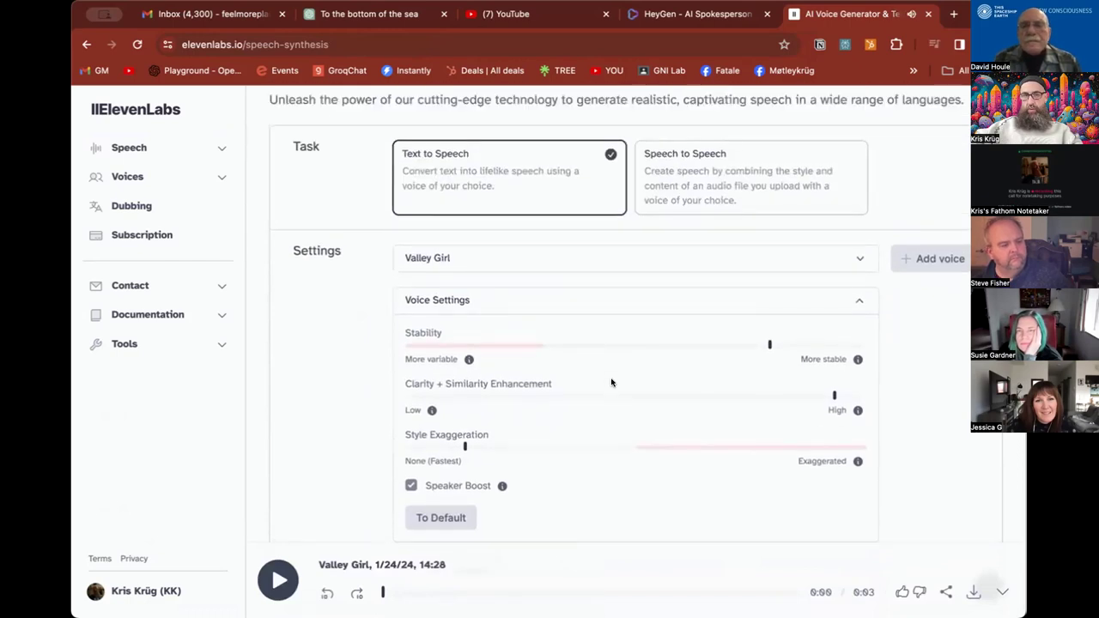
click(747, 258)
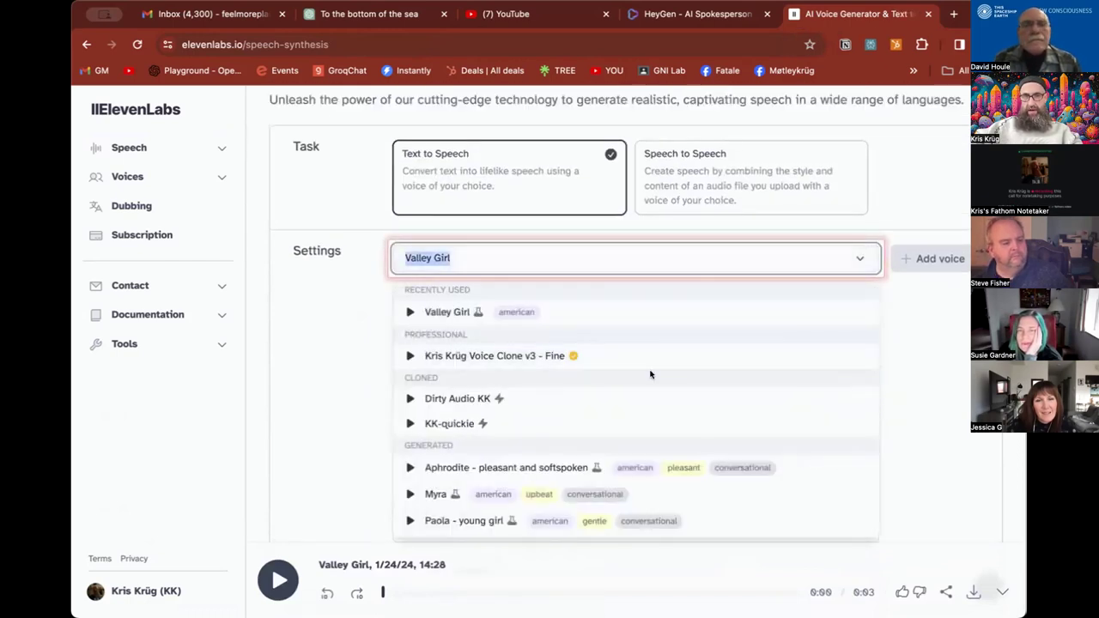
click(653, 361)
click(278, 580)
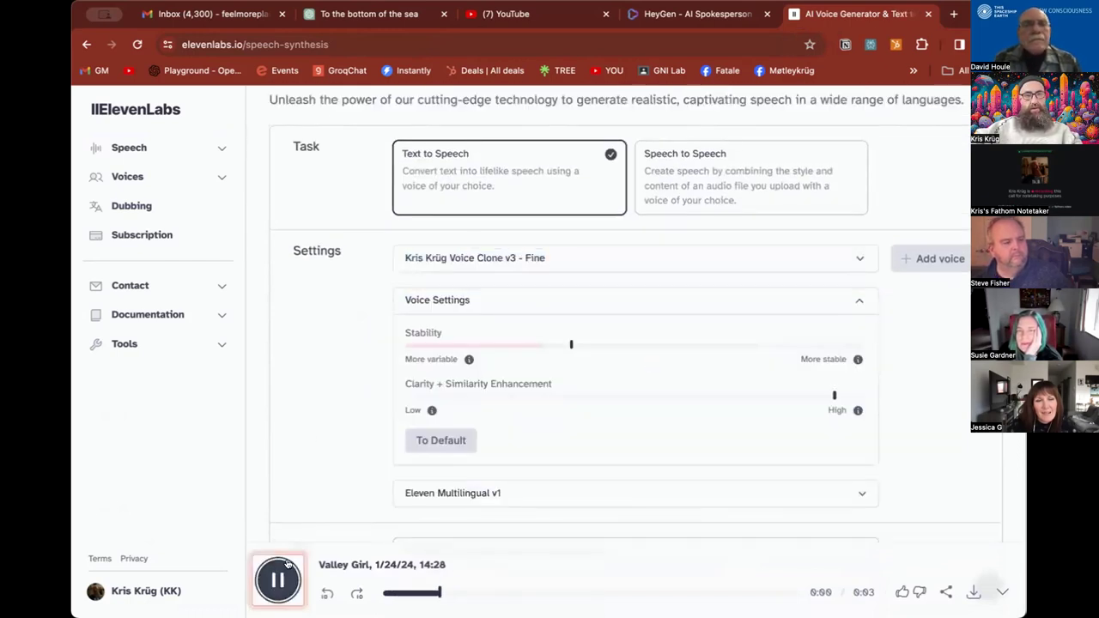
scroll(284, 520, down, 5)
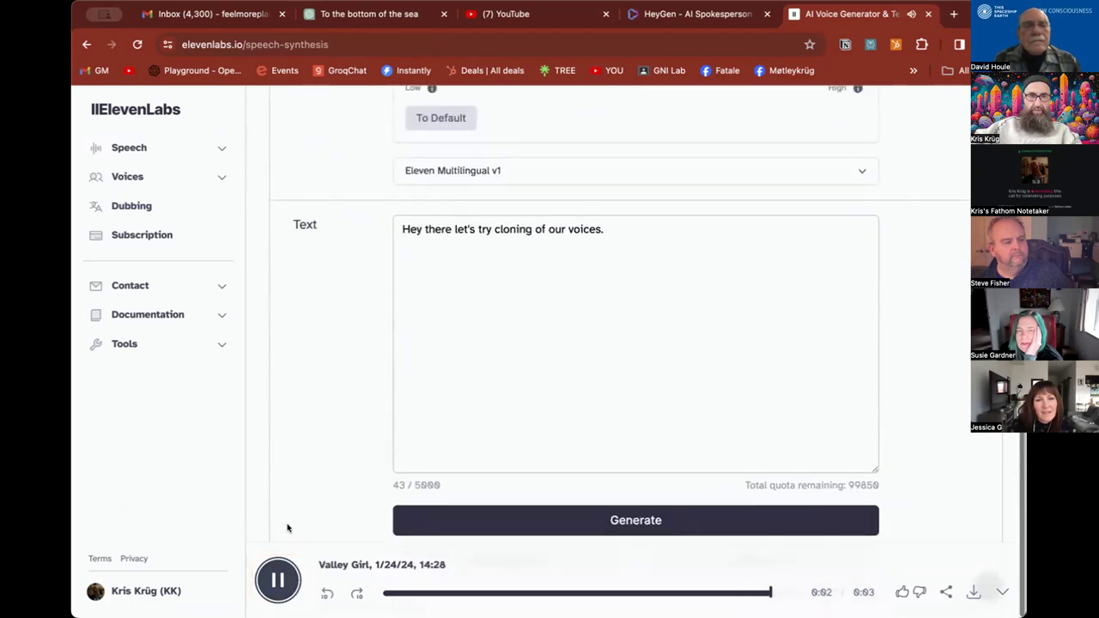
click(629, 518)
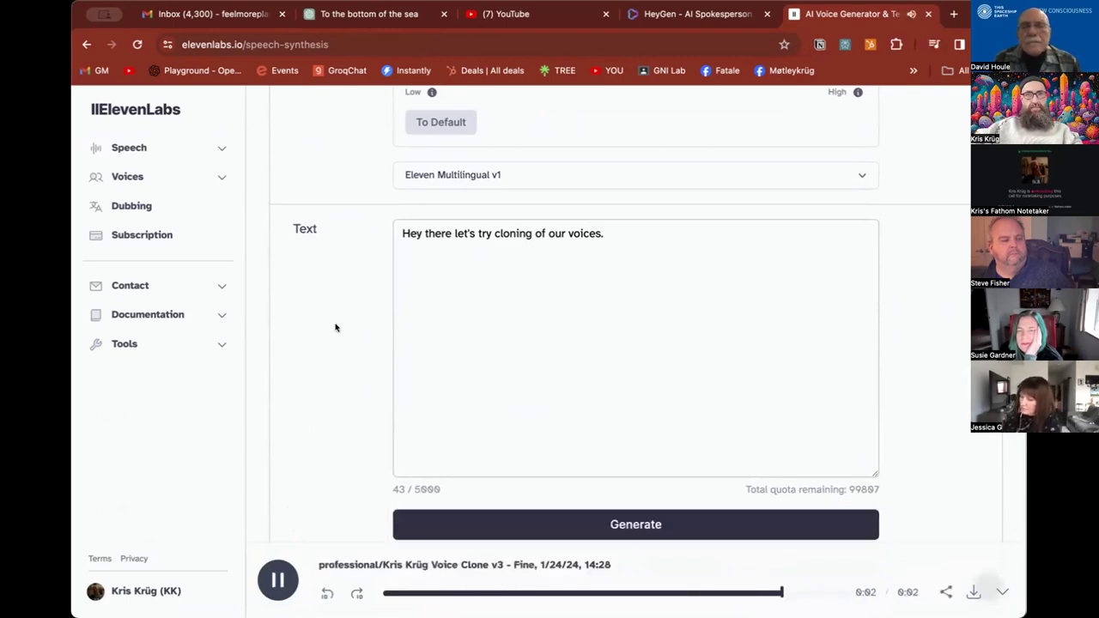
Step: Switch the task to Speech to Speech and record an audio clip of about 5 seconds as the source
scroll(335, 327, up, 5)
click(707, 249)
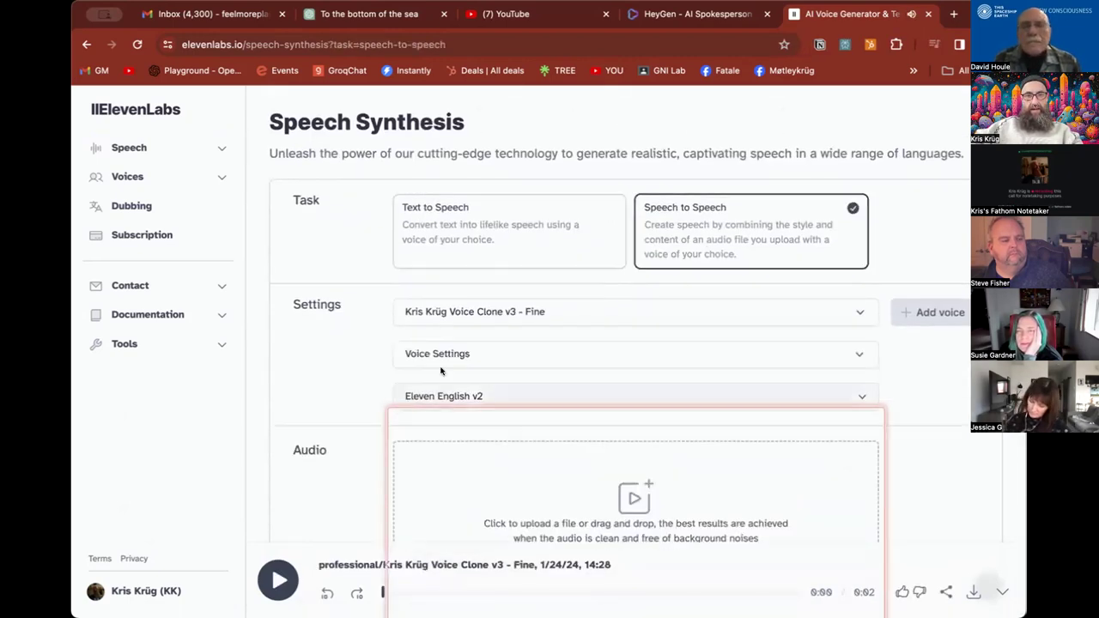
scroll(440, 371, down, 2)
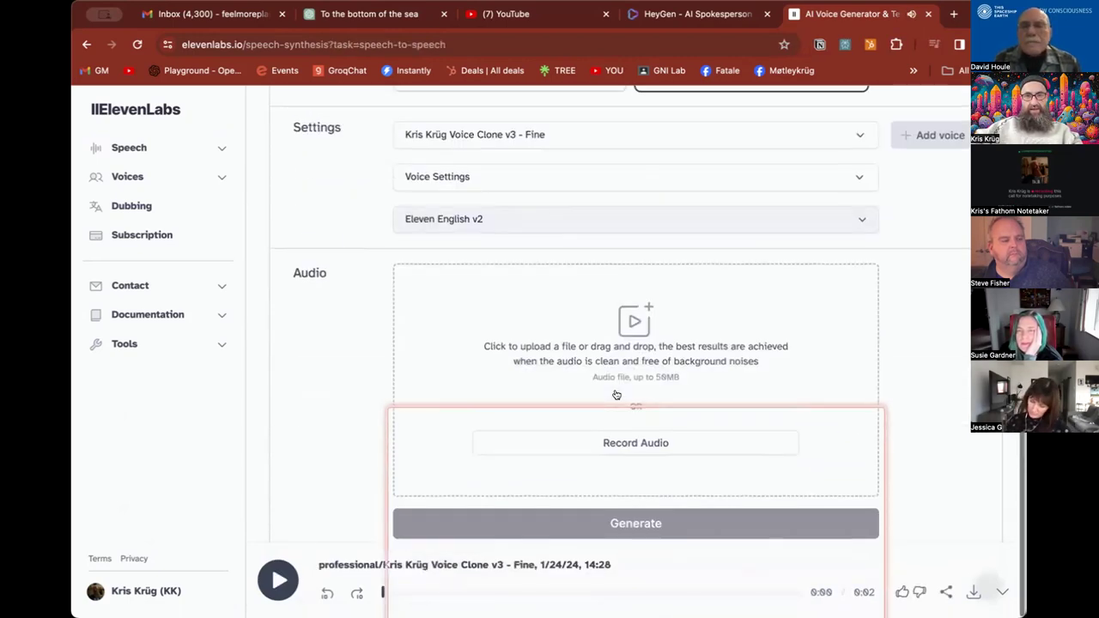
click(663, 449)
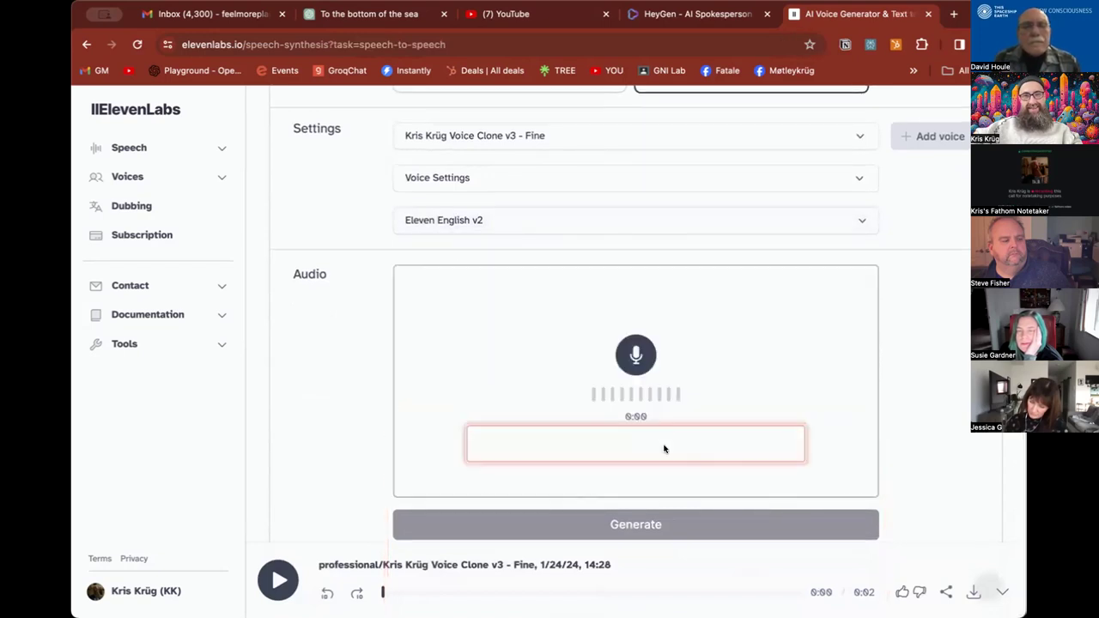
click(636, 359)
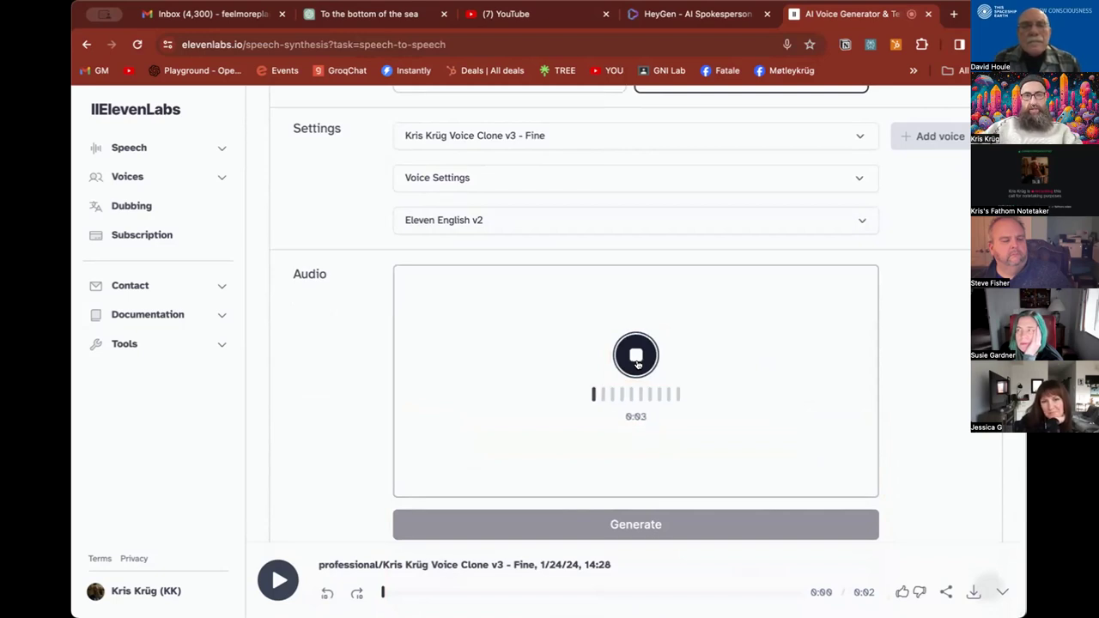
click(636, 359)
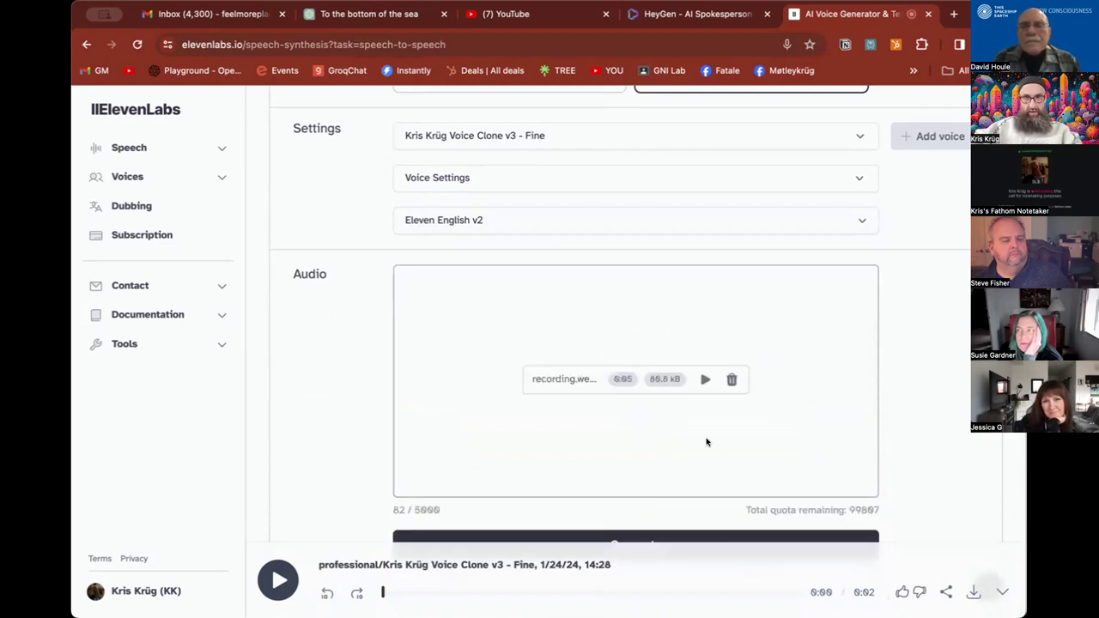
Step: Change the speech-to-speech voice to "Silas - stern british male"
scroll(703, 451, up, 3)
click(609, 306)
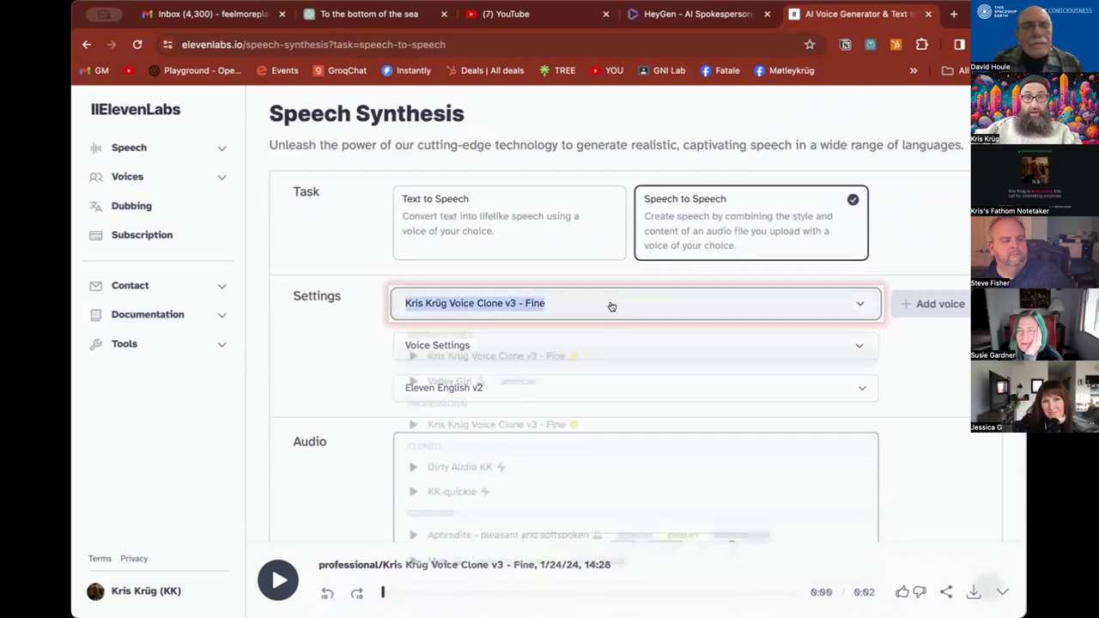
scroll(552, 493, down, 3)
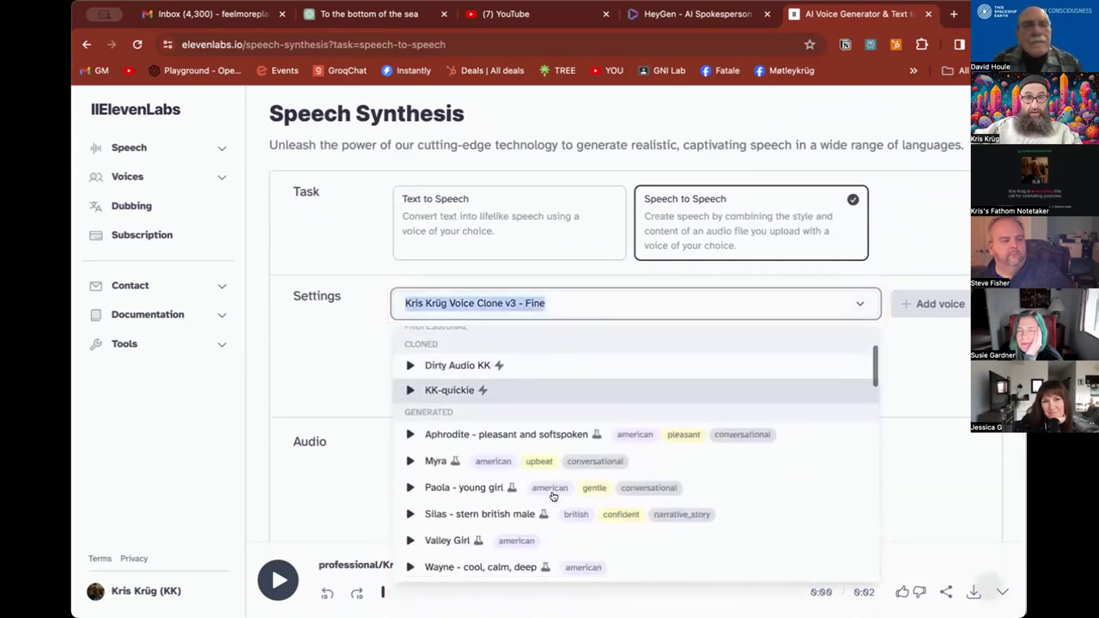
click(553, 453)
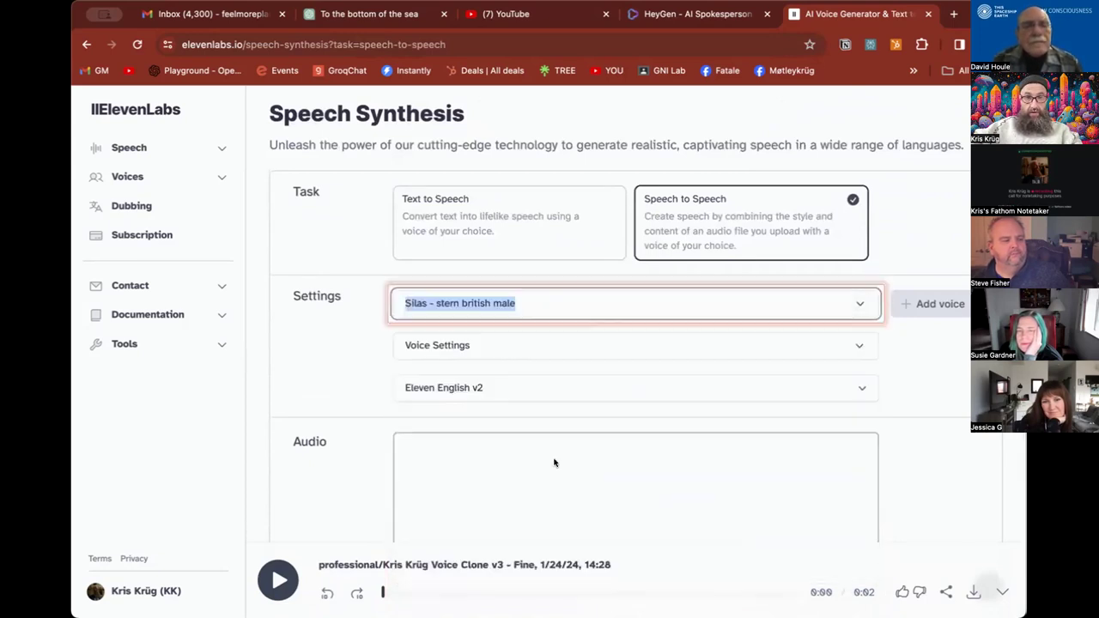
scroll(910, 421, down, 2)
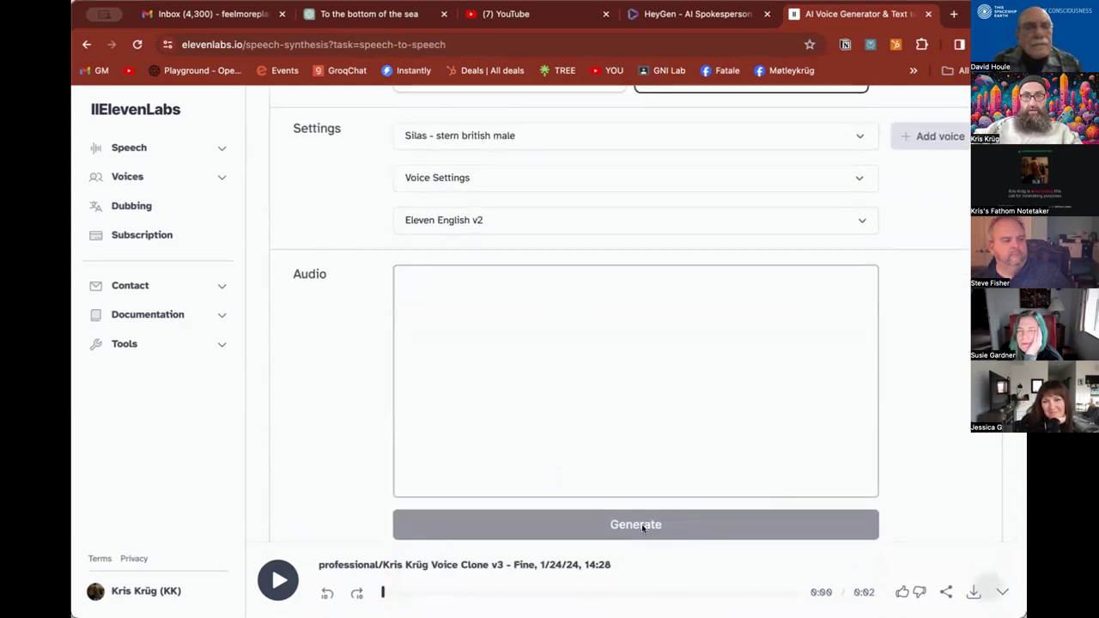
scroll(676, 355, up, 2)
scroll(679, 356, down, 3)
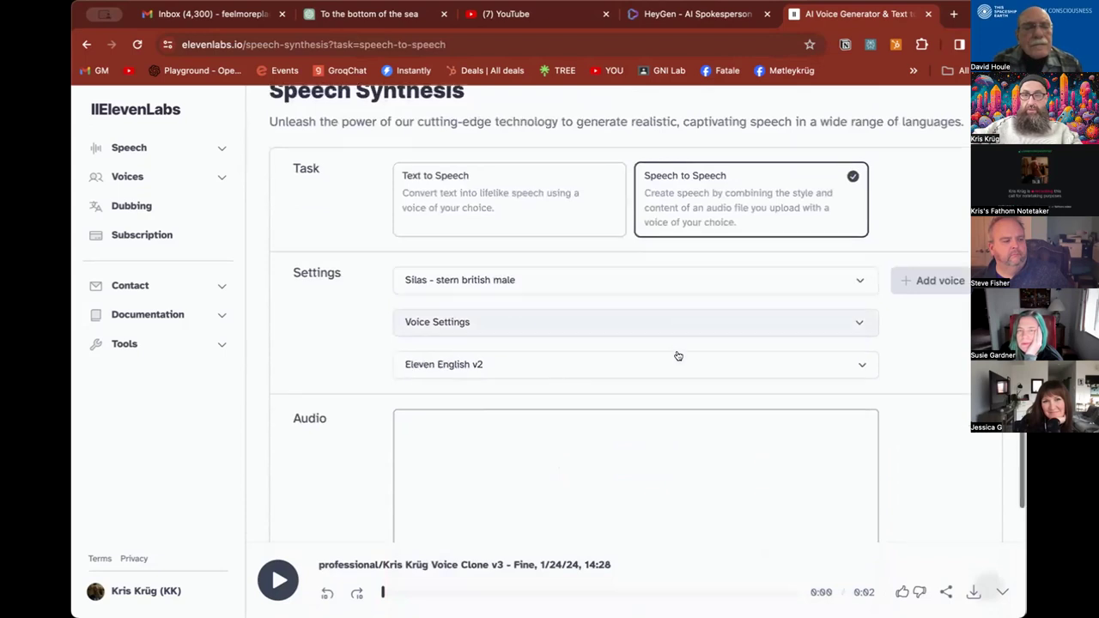
scroll(576, 216, up, 3)
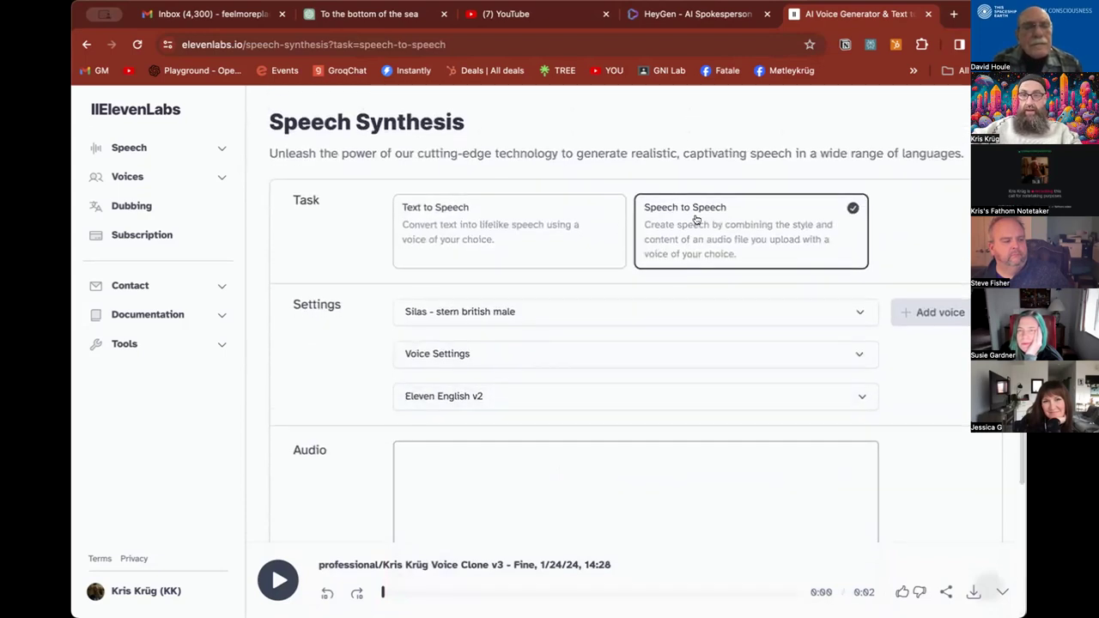
Step: Open VoiceLab from the voice settings and choose to use the Myra voice for speech synthesis
scroll(695, 218, down, 2)
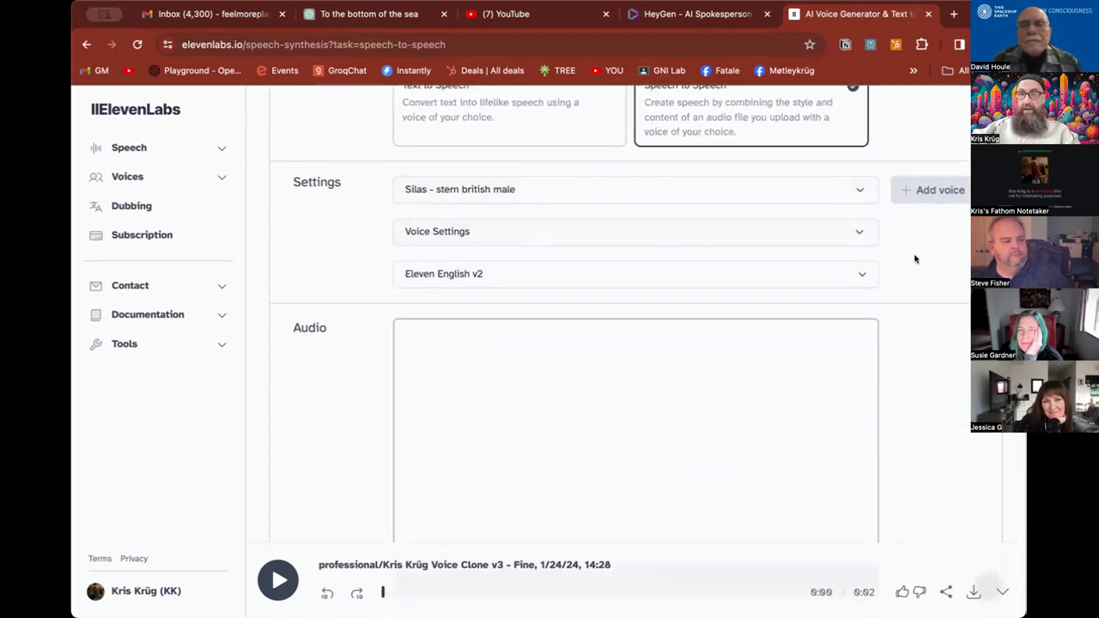
click(913, 191)
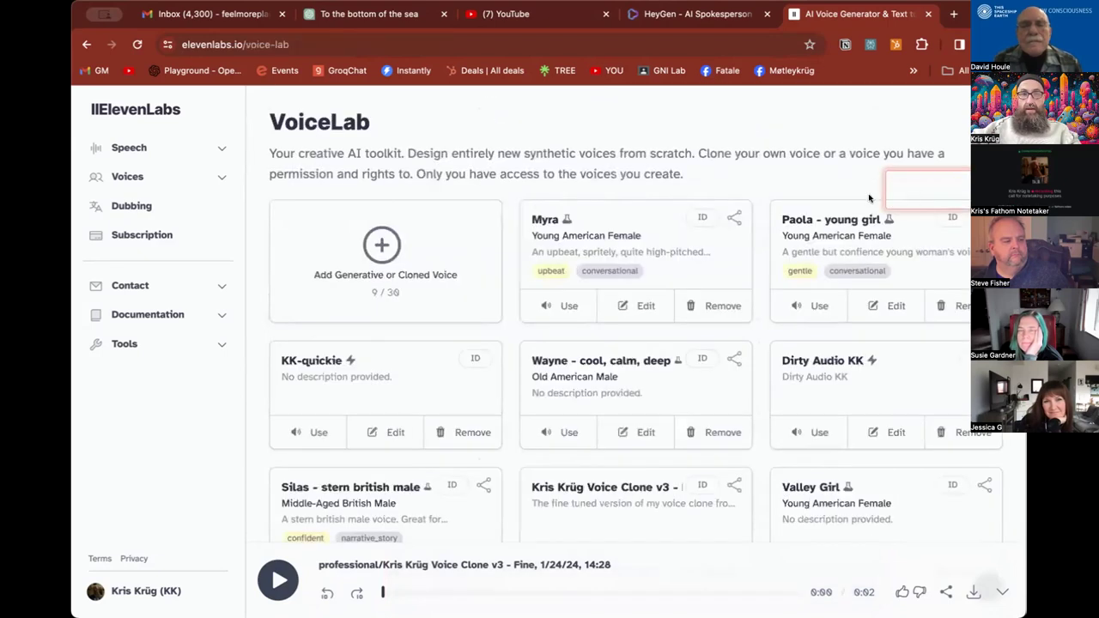
click(558, 305)
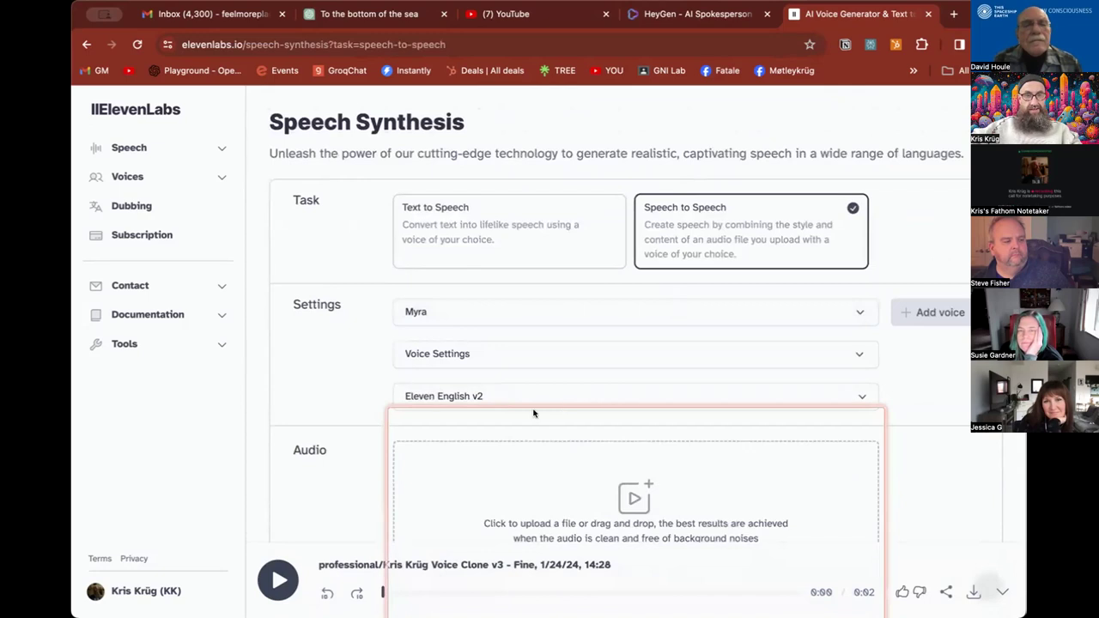
Step: Record a source audio clip of about 7 seconds and generate speech from it with the Myra voice
scroll(524, 413, down, 2)
click(646, 455)
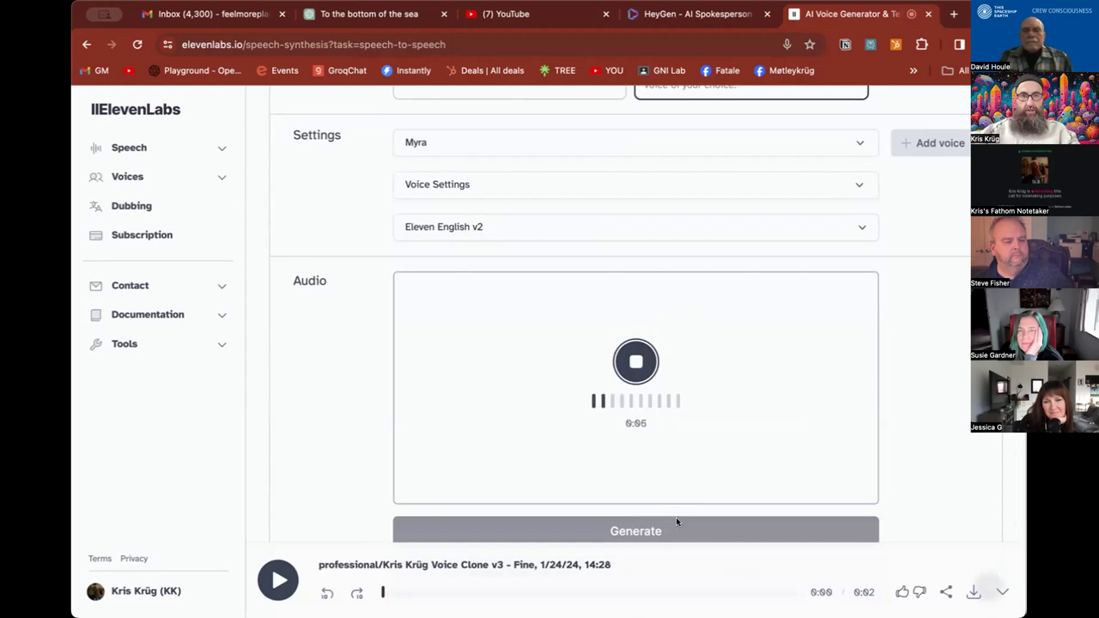
click(635, 361)
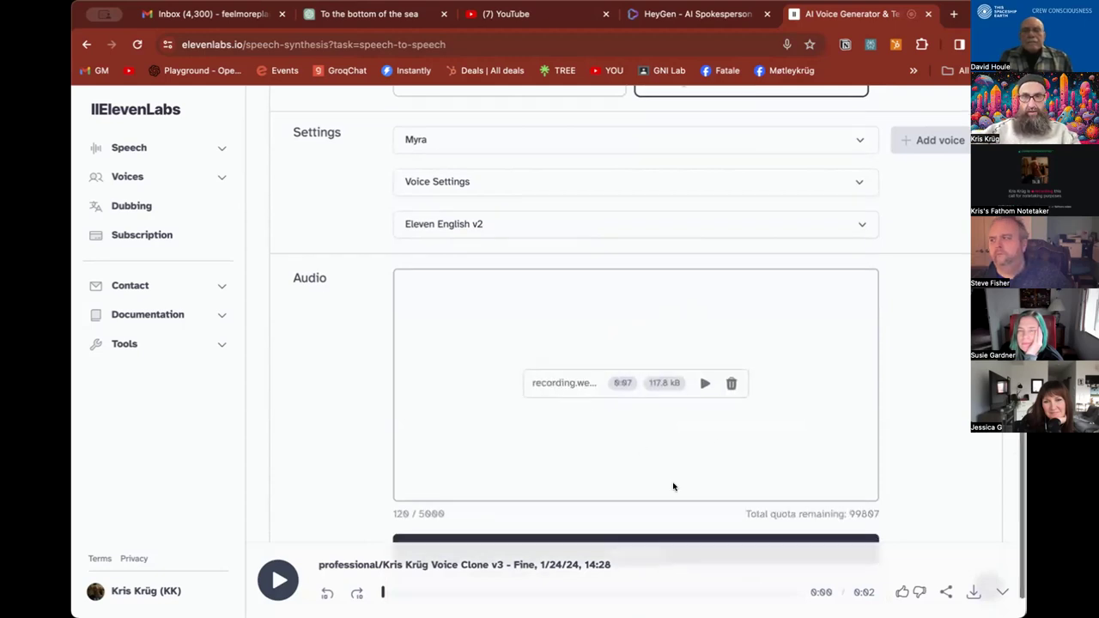
scroll(675, 486, down, 1)
click(653, 520)
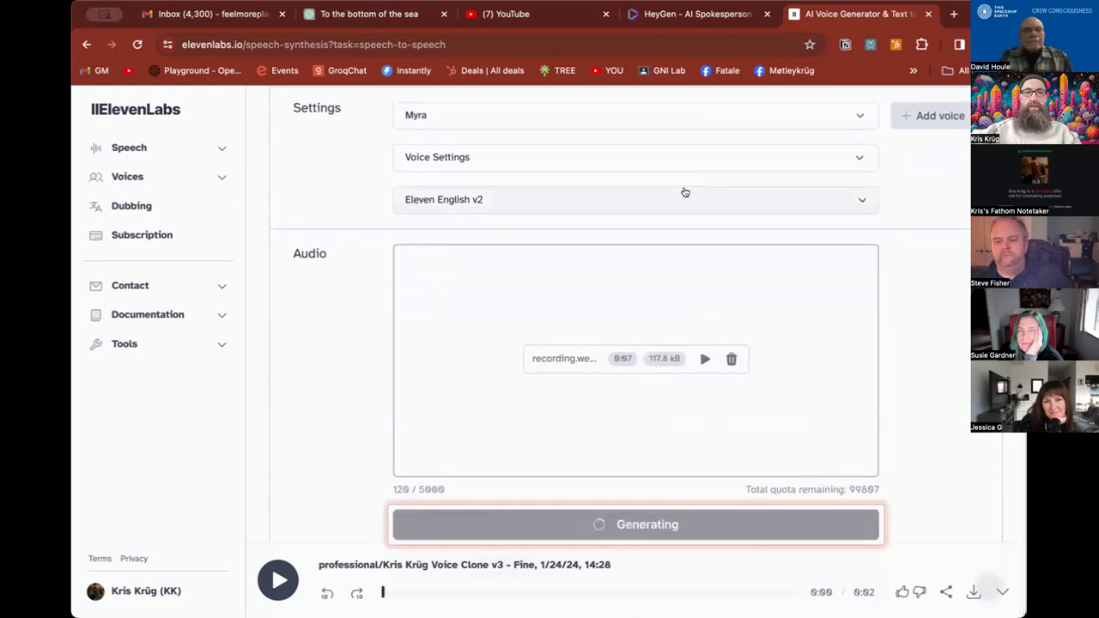
scroll(685, 192, up, 3)
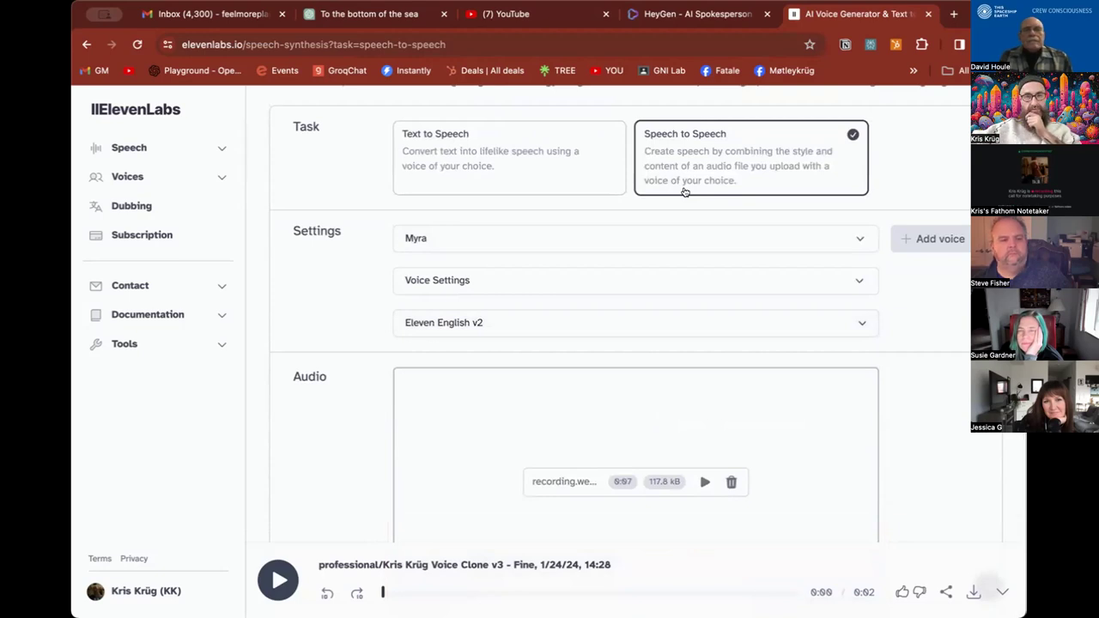